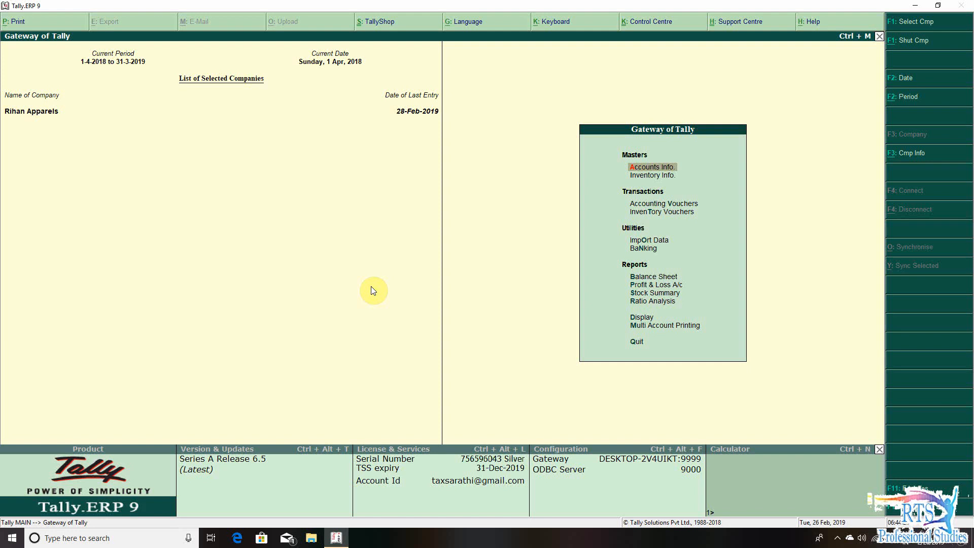
- View the Stock Summary of Rihan Apparels and return to the Gateway of Tally
key("s")
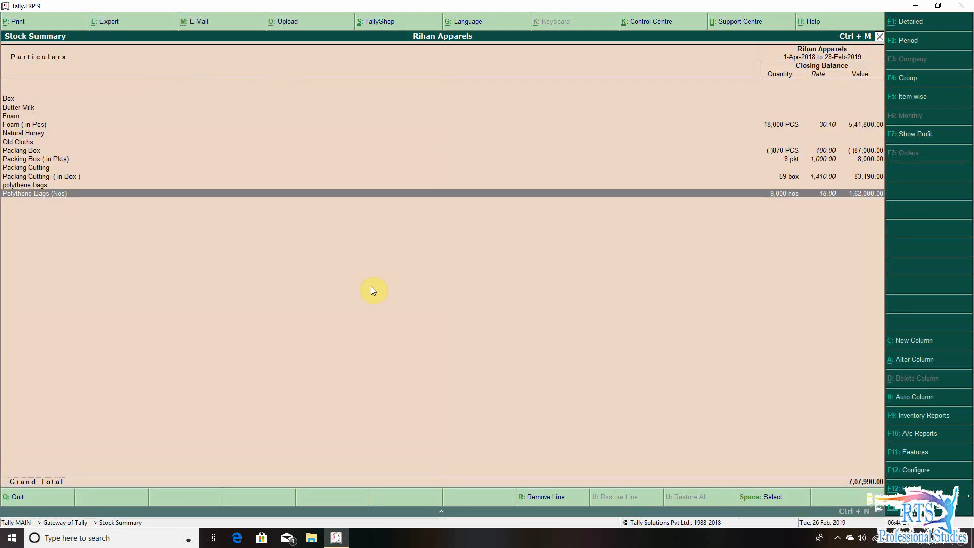
key("Up")
key("Escape")
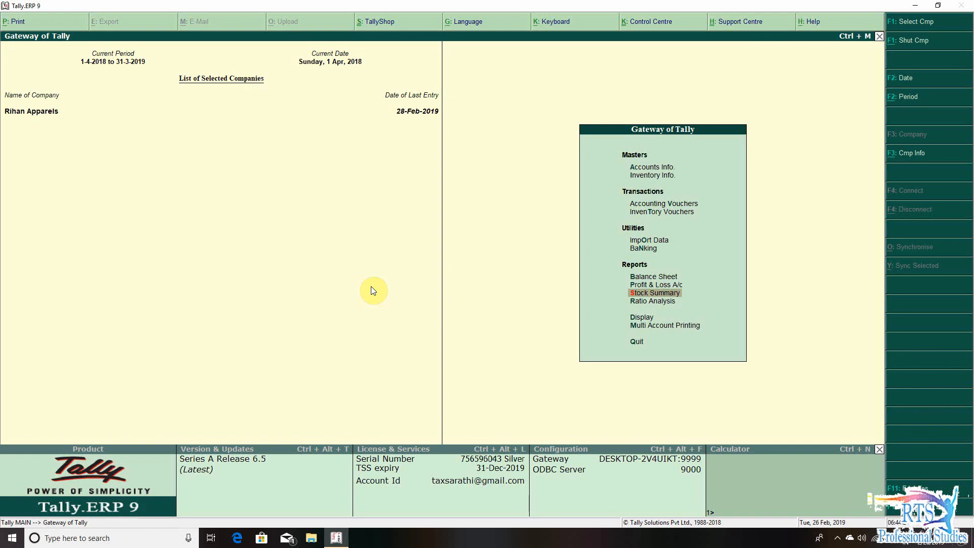
- Examine the item-wise breakdown of Opening Stock in the Profit & Loss A/c, and return to the account
key("p")
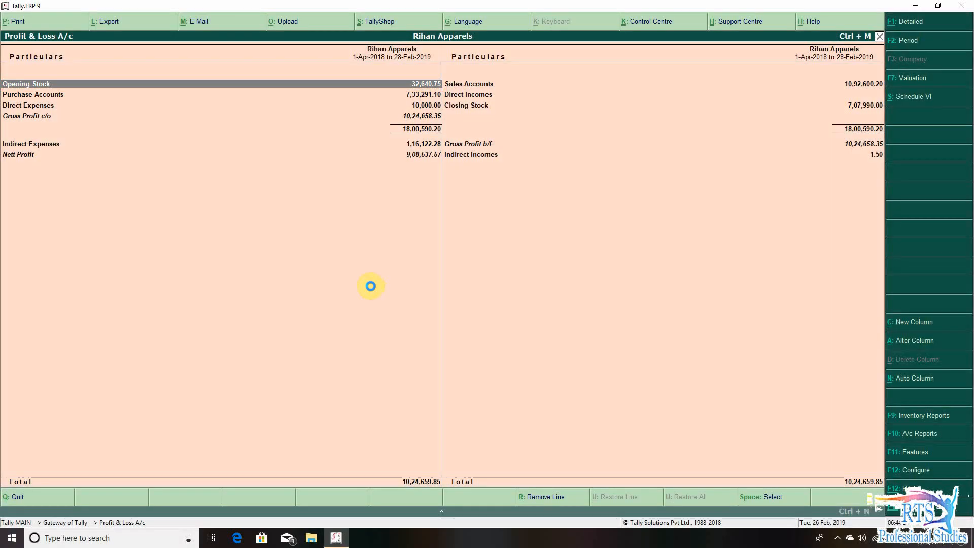
key("Return")
key("Down")
key("Down")
key("Down")
key("Down")
key("Down")
key("Down")
key("Down")
- Examine the item-wise breakdown of Closing Stock in the Profit & Loss A/c, and return to the Gateway of Tally
key("Down")
key("Down")
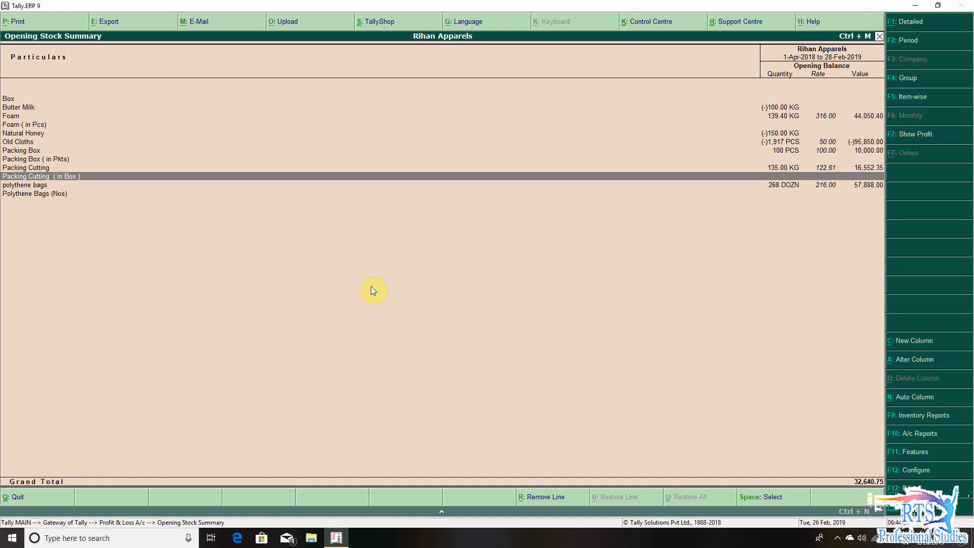
key("Escape")
key("Right")
key("Down")
key("Down")
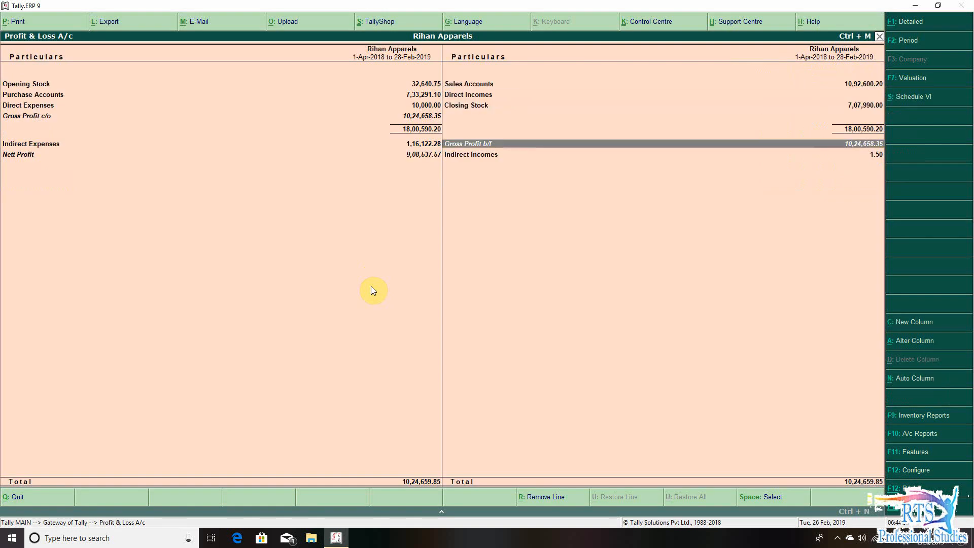
key("Up")
key("Return")
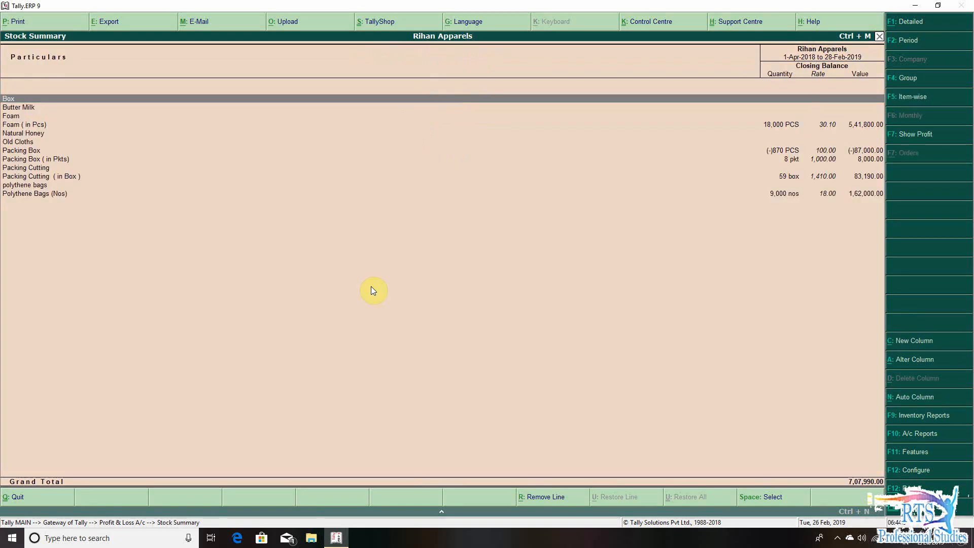
key("Escape")
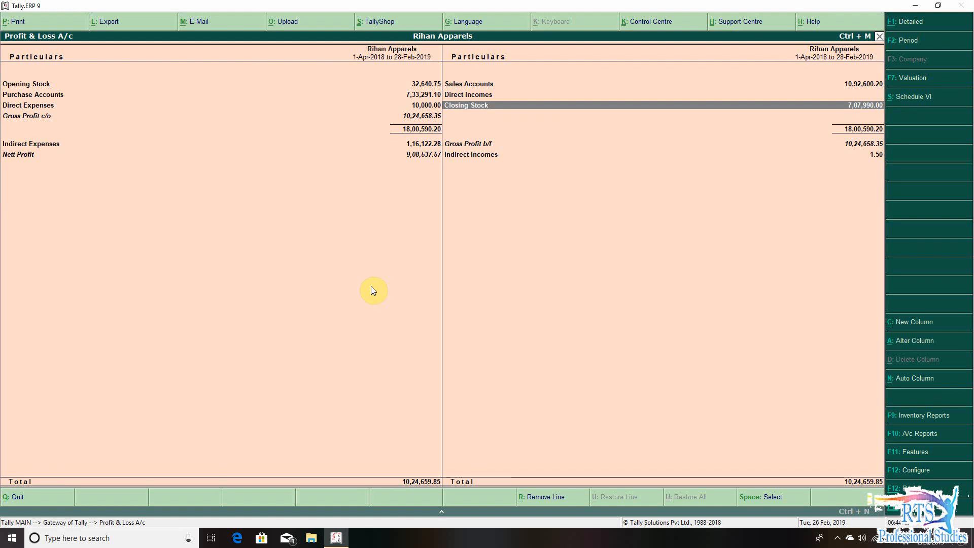
key("Escape")
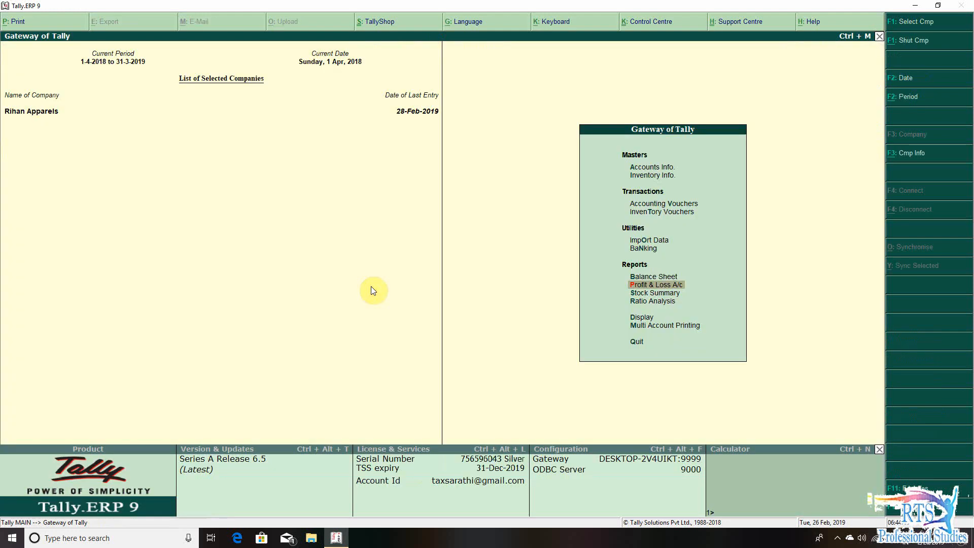
- Examine the Closing Stock details under Current Assets in the Balance Sheet, and return to the Gateway of Tally
key("b")
key("Right")
key("Down")
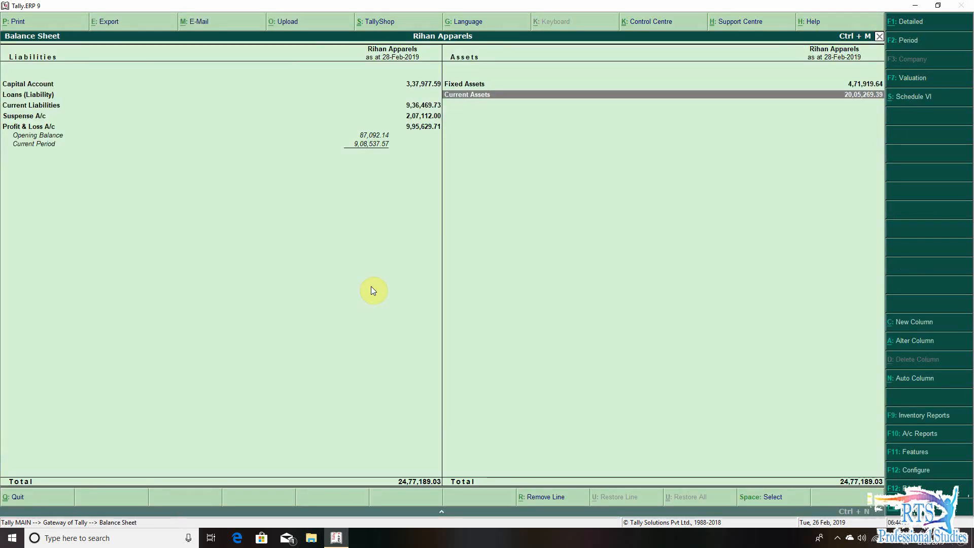
key("Return")
key("Return")
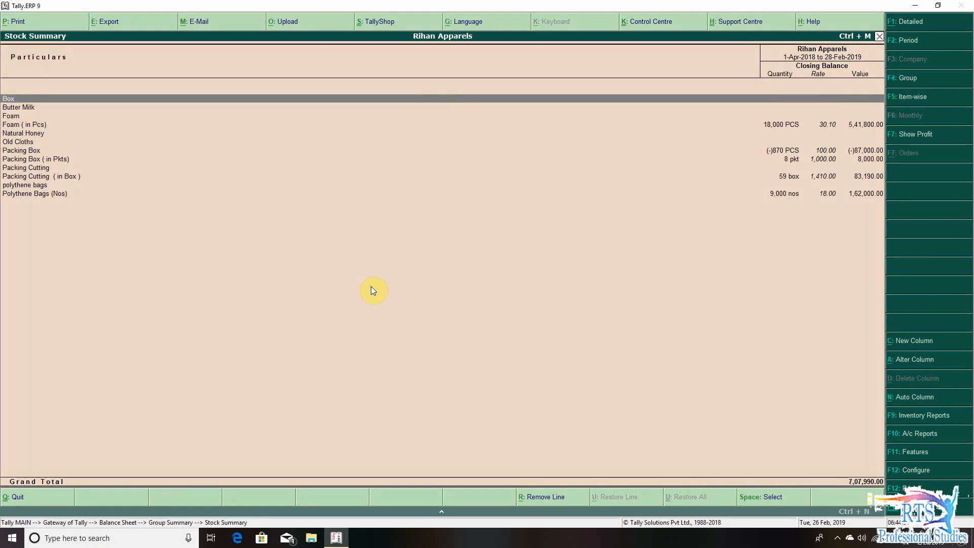
key("Escape")
key("Escape")
key("Escape")
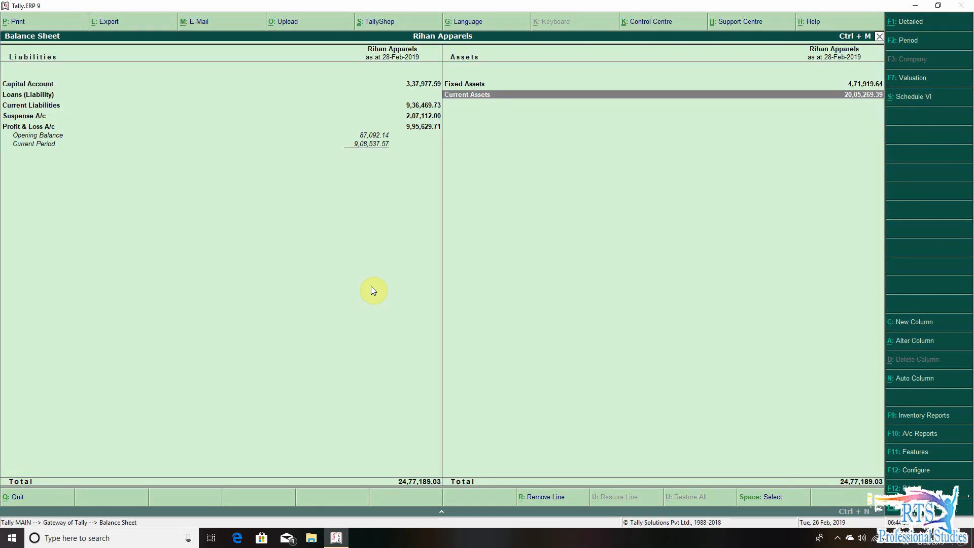
key("Escape")
key("n")
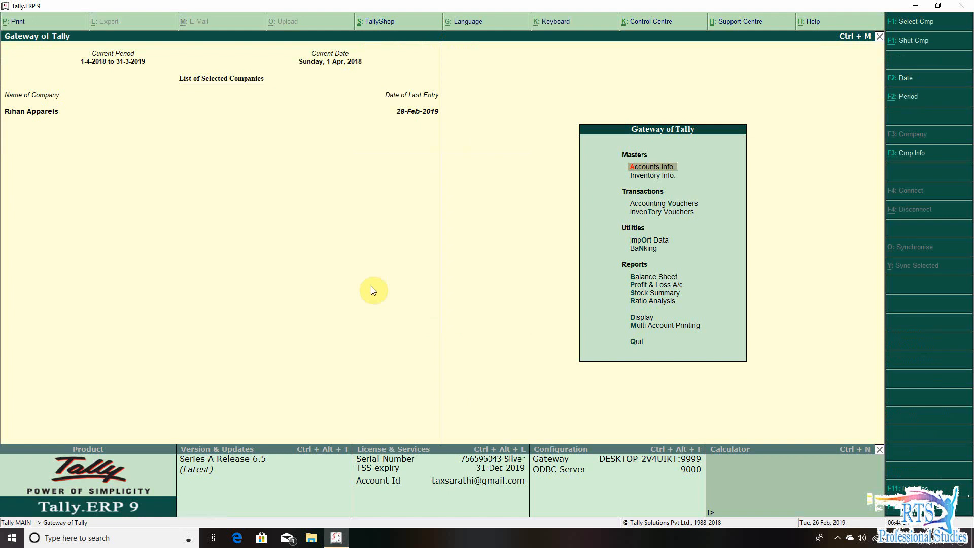
- From the Profit & Loss A/c, set "Integrate accounts and inventory" to No in the company's Accounting Features and save
key("p")
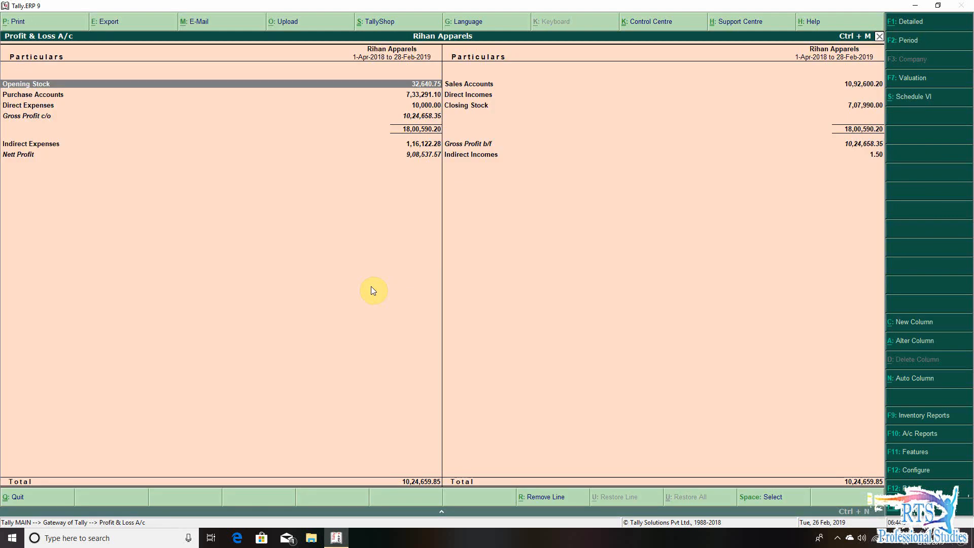
key("Down")
key("Down")
key("Right")
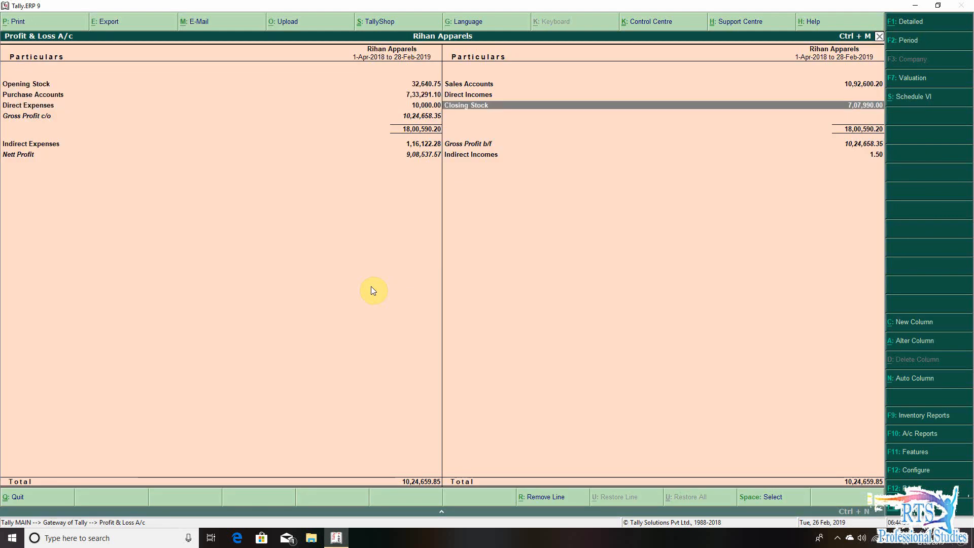
key("F11")
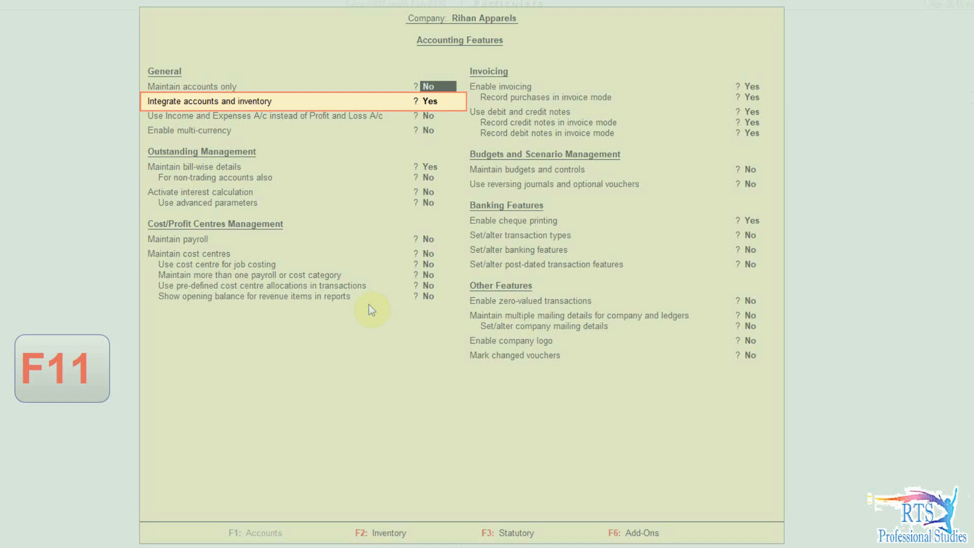
key("Return")
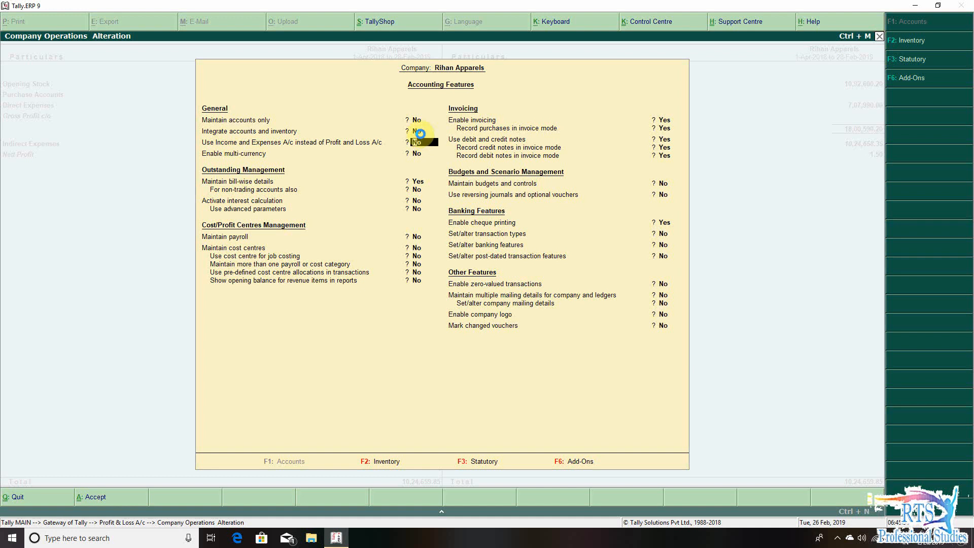
key("ctrl+a")
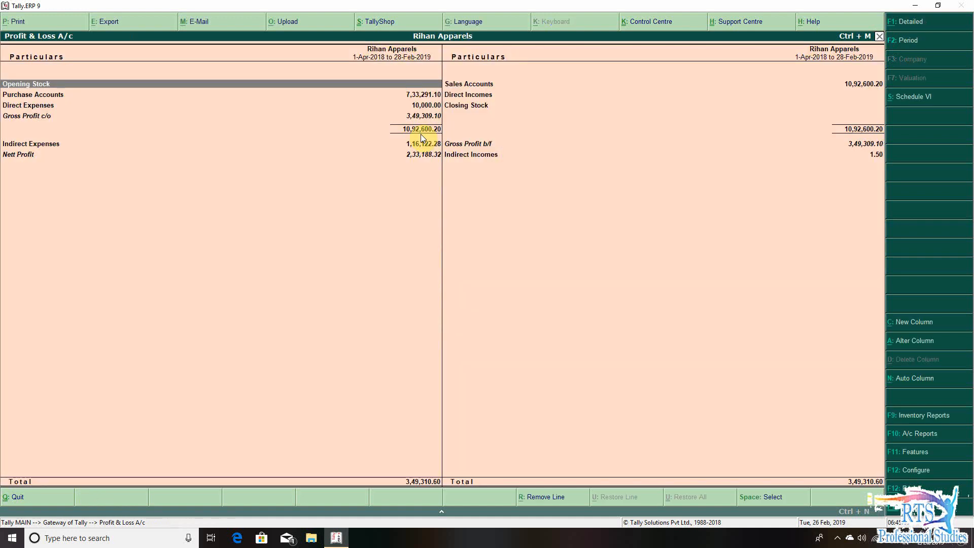
- Check the ledgers behind Opening Stock and Closing Stock in the Profit & Loss A/c
key("Return")
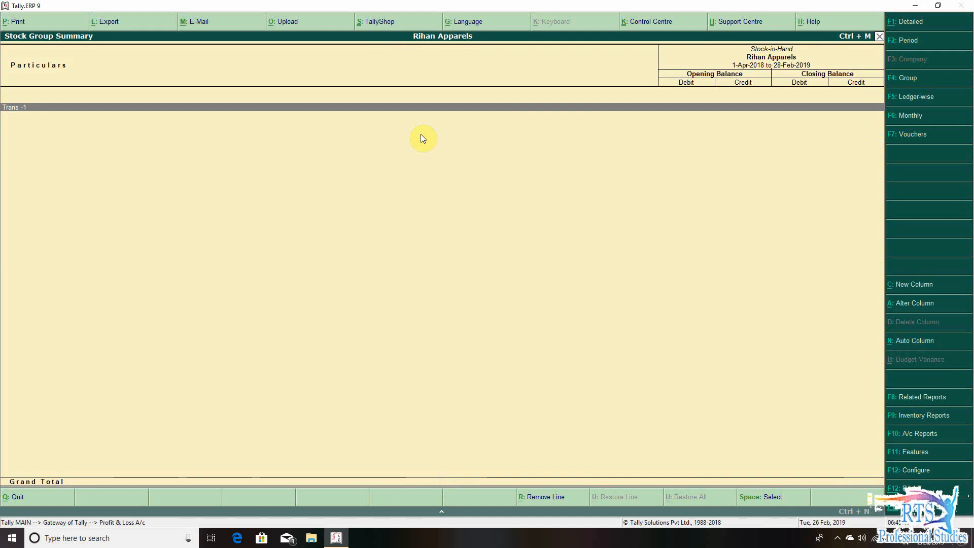
key("Escape")
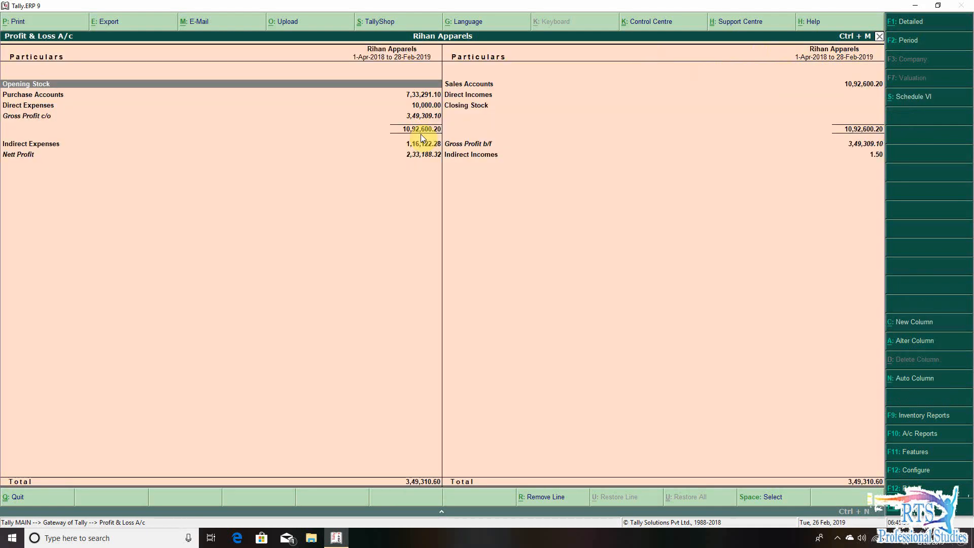
key("Right")
key("Down")
key("Down")
key("Return")
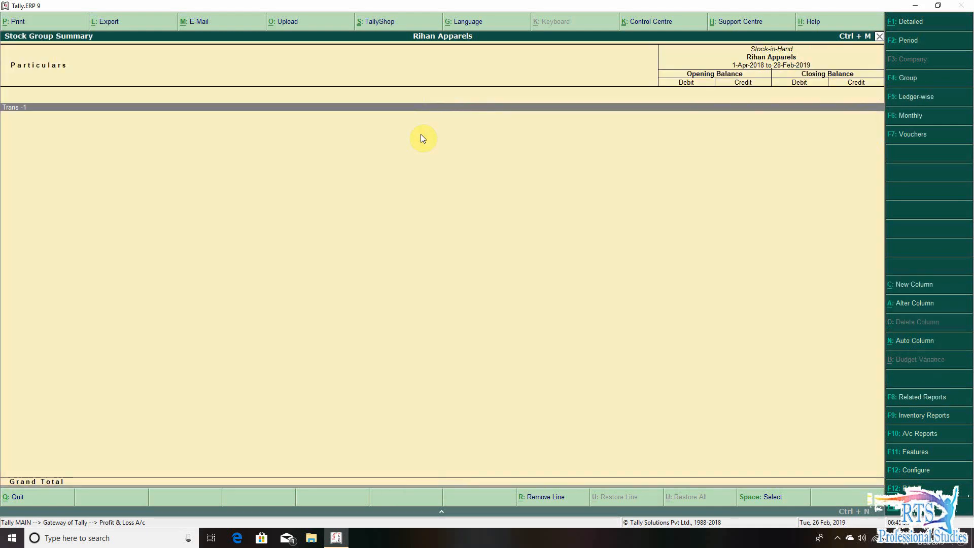
- View the Trans -1 stock ledger's alteration screen, and return to the Gateway of Tally without altering it
key("ctrl+Return")
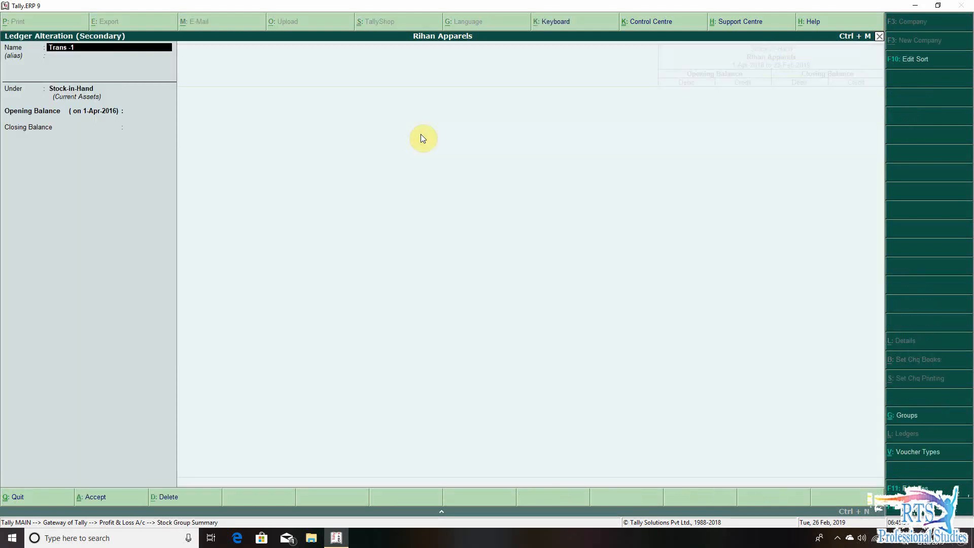
key("Escape")
key("Escape")
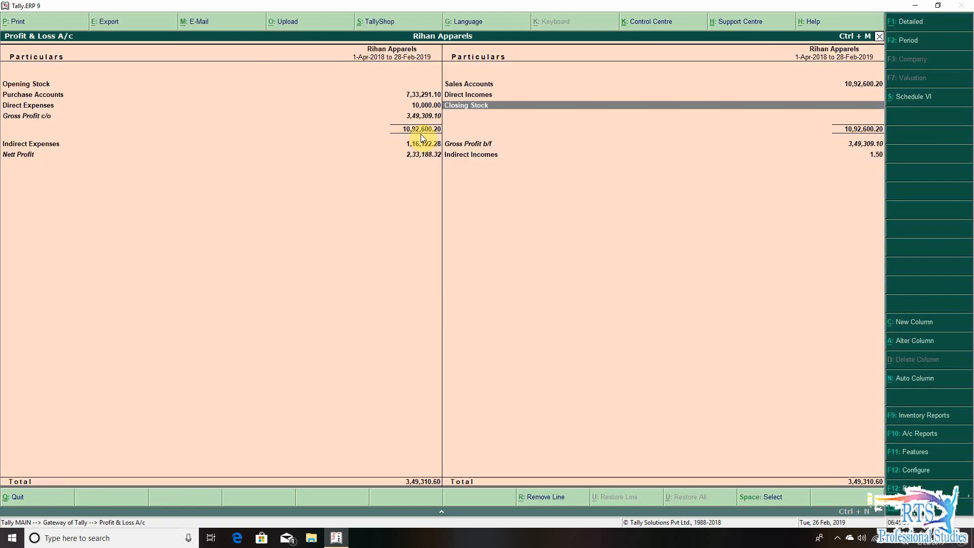
key("Left")
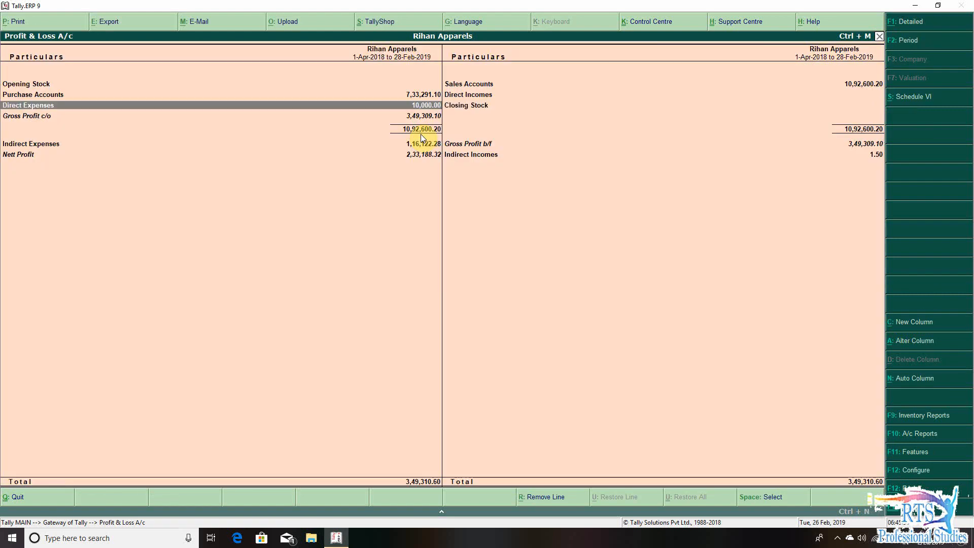
key("Escape")
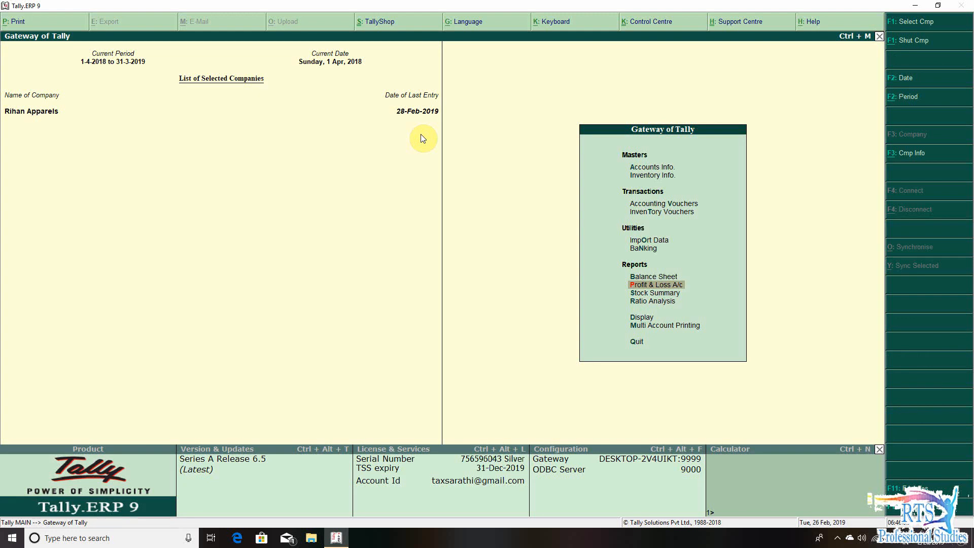
- Review the closing quantities, rates and values of the items in the Stock Summary, and return to the Gateway of Tally
key("Down")
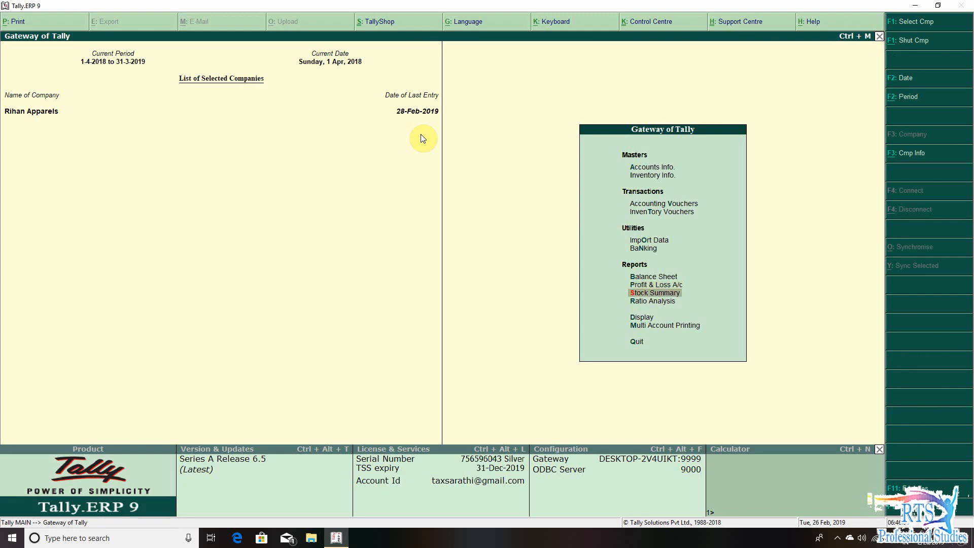
key("Return")
key("Down")
key("Down")
key("Down")
key("Down")
key("Down")
key("Down")
key("Down")
key("Down")
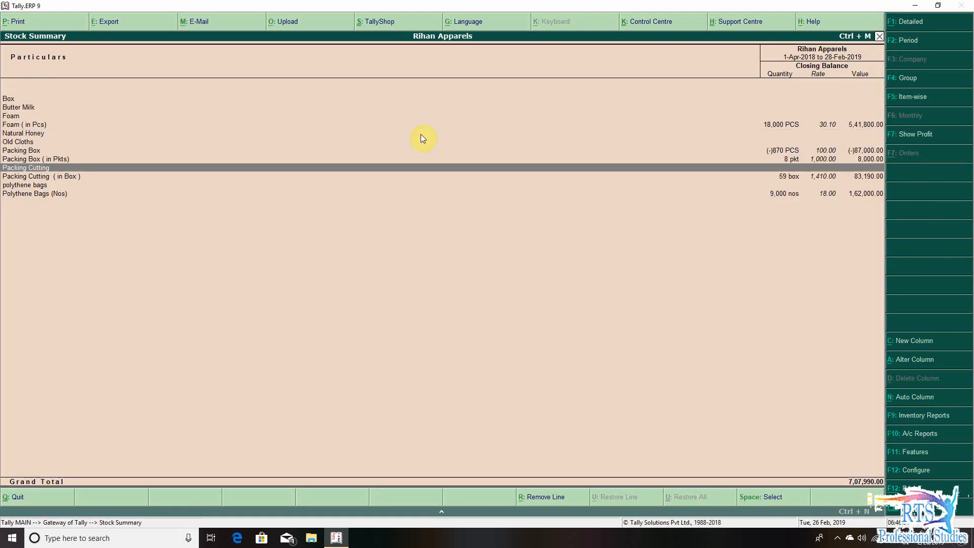
key("Down")
key("Down")
key("Down")
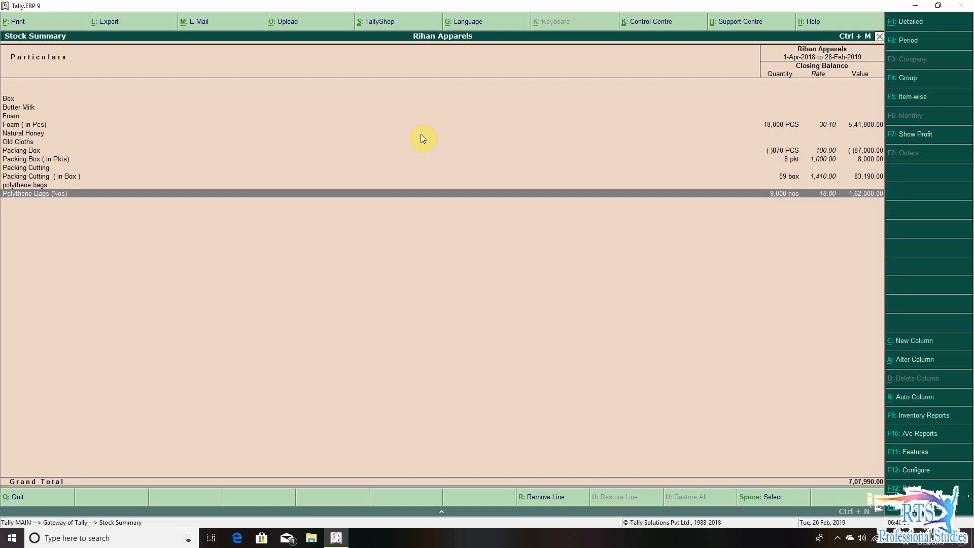
key("Up")
key("Up")
key("Up")
key("Up")
key("Up")
key("Up")
key("Up")
key("Down")
key("Down")
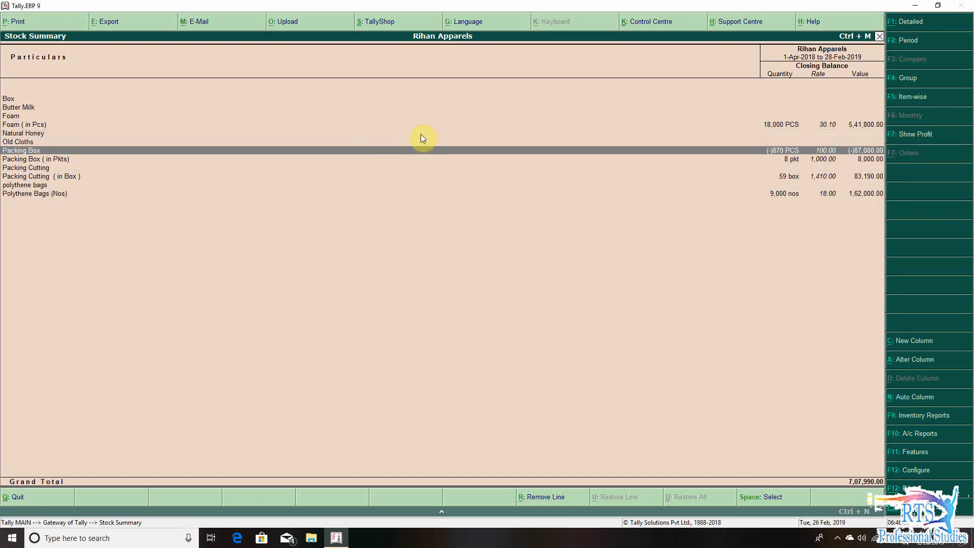
key("Down")
key("Escape")
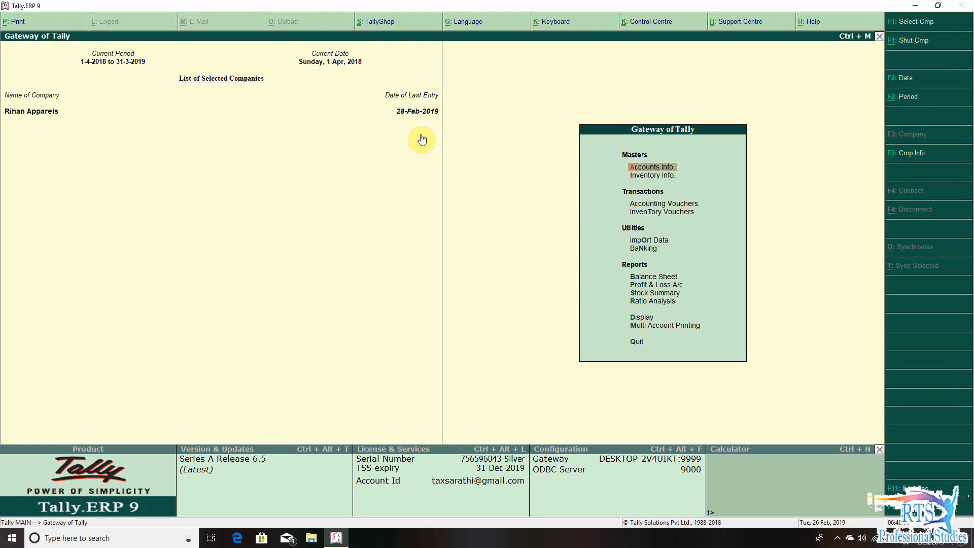
- Check the Stock-in-Hand ledgers behind Closing Stock in the Balance Sheet's Current Assets, and return to the Gateway of Tally
key("b")
key("Right")
key("Down")
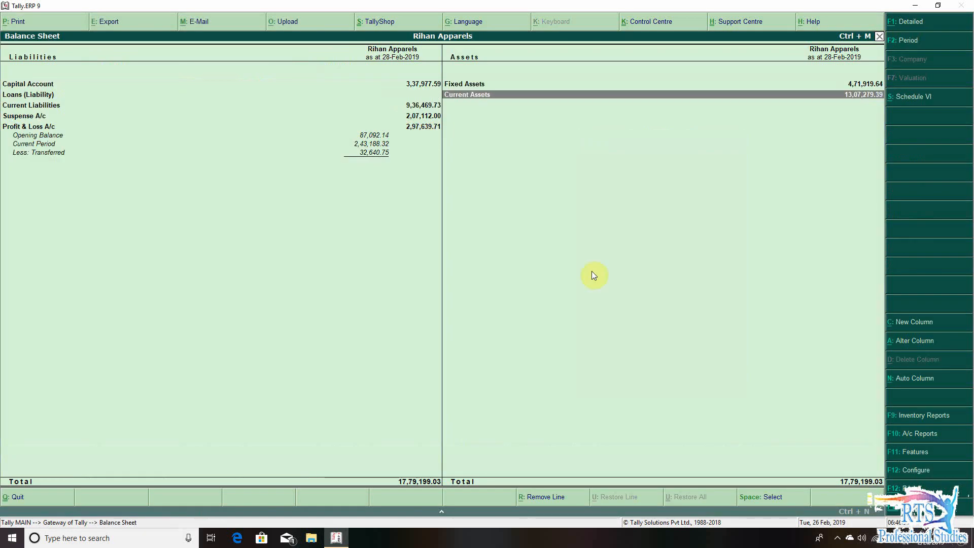
key("Return")
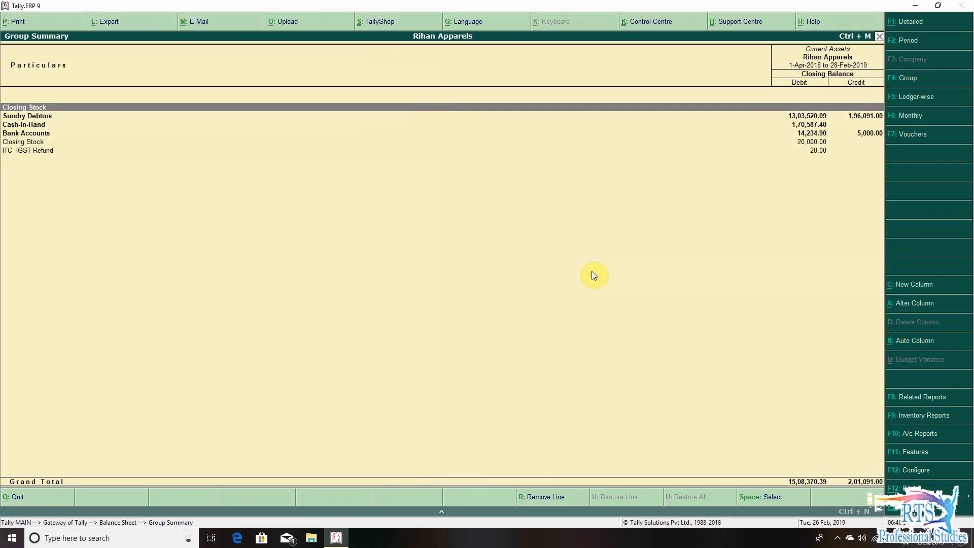
key("Return")
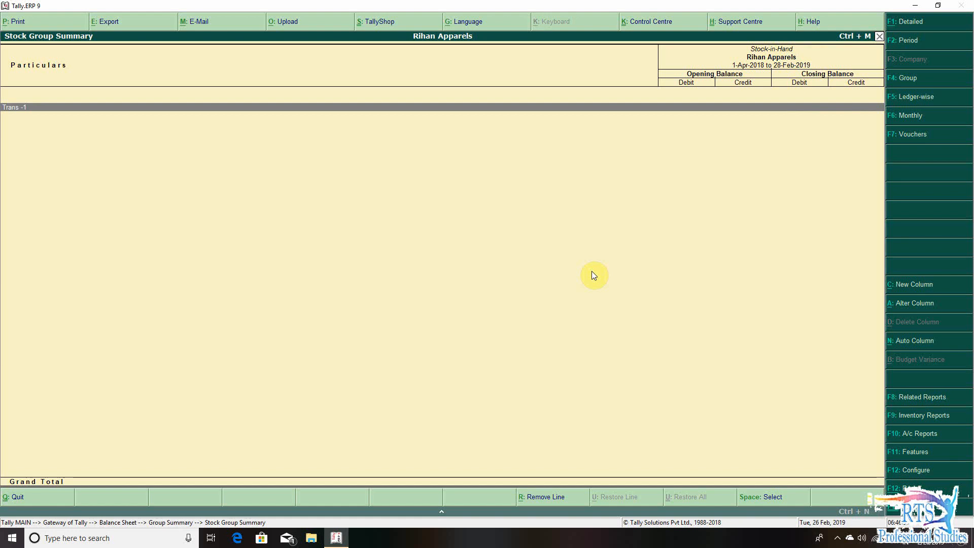
key("Escape")
key("Escape")
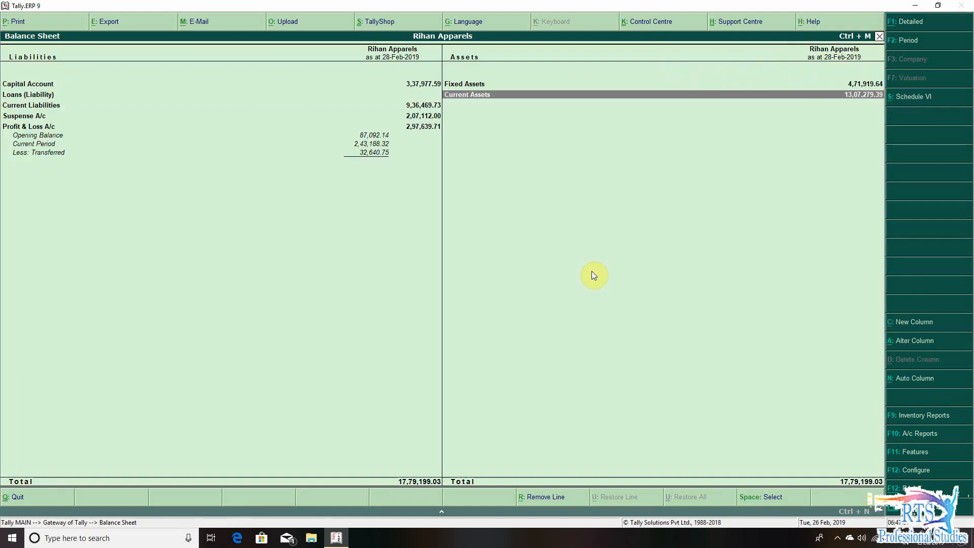
key("Escape")
key("Escape")
key("Escape")
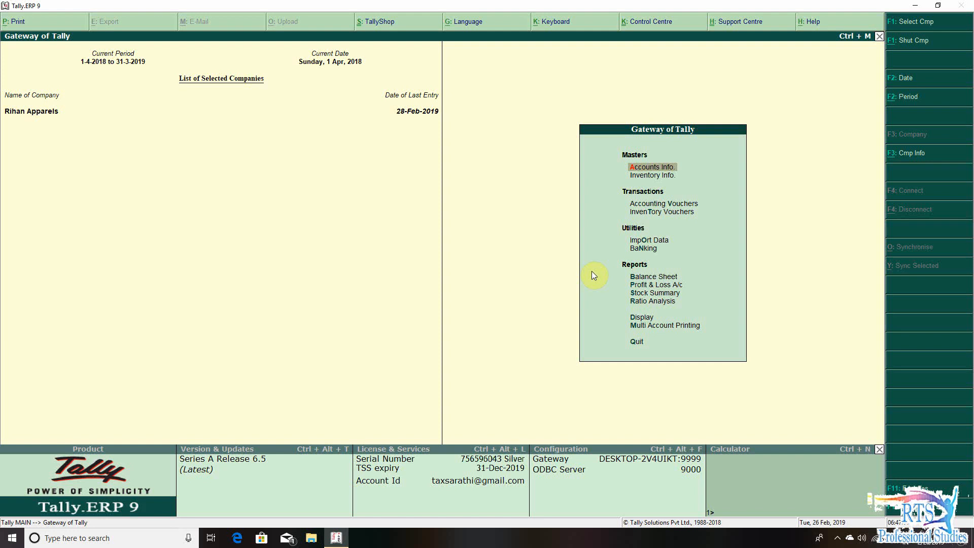
- Examine the Profit & Loss A/c in detailed view, including the Opeing Stock -T and sales ledgers, and return to the Gateway of Tally
key("p")
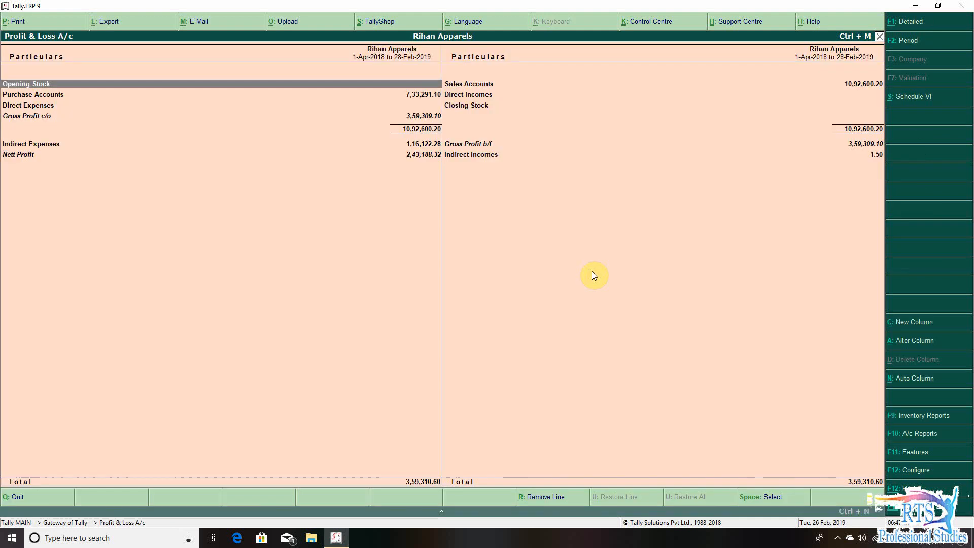
key("alt+F1")
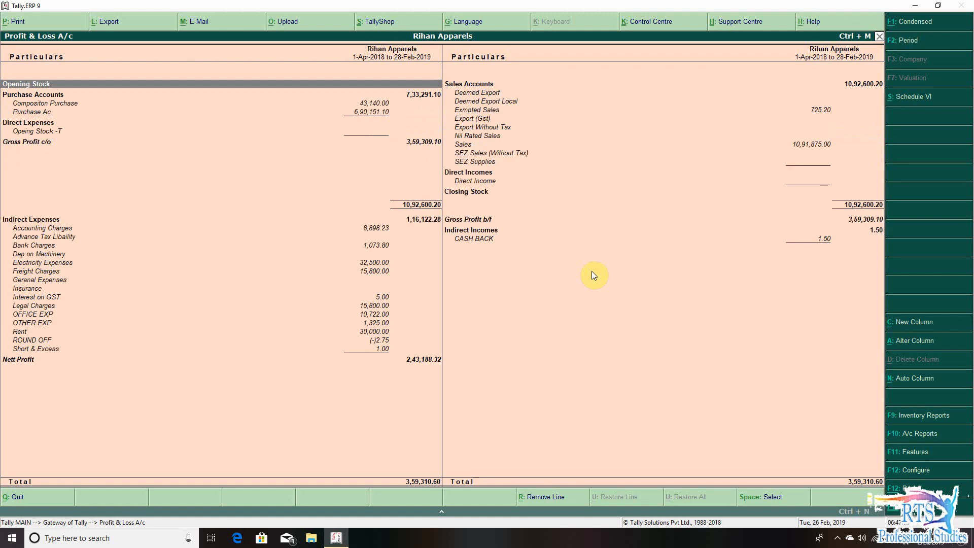
key("Down")
key("Down")
key("Down")
key("Down")
key("Down")
key("Down")
key("Down")
key("Down")
key("Down")
key("Down")
key("Down")
key("Up")
key("Up")
key("Up")
key("Up")
key("Up")
key("Up")
key("Up")
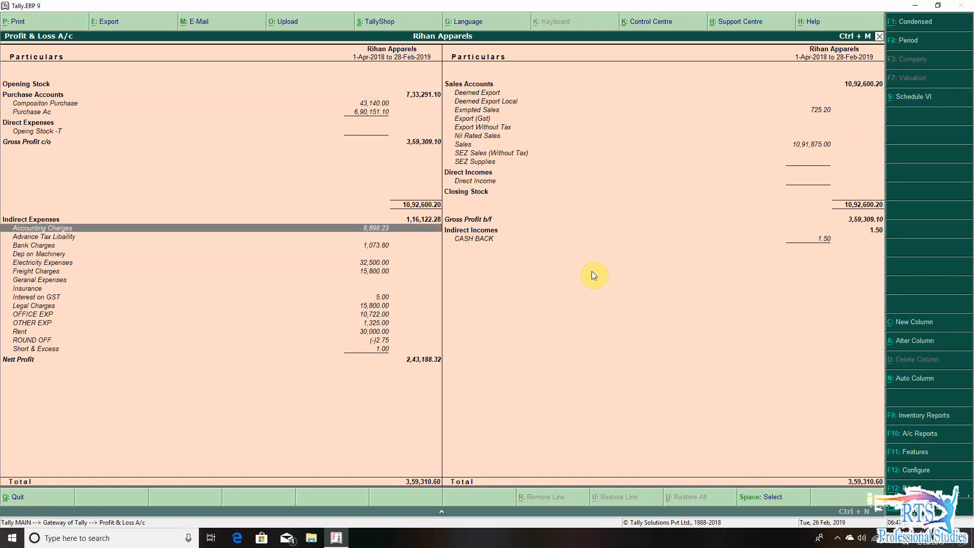
key("Right")
key("Down")
key("Down")
key("Down")
key("Down")
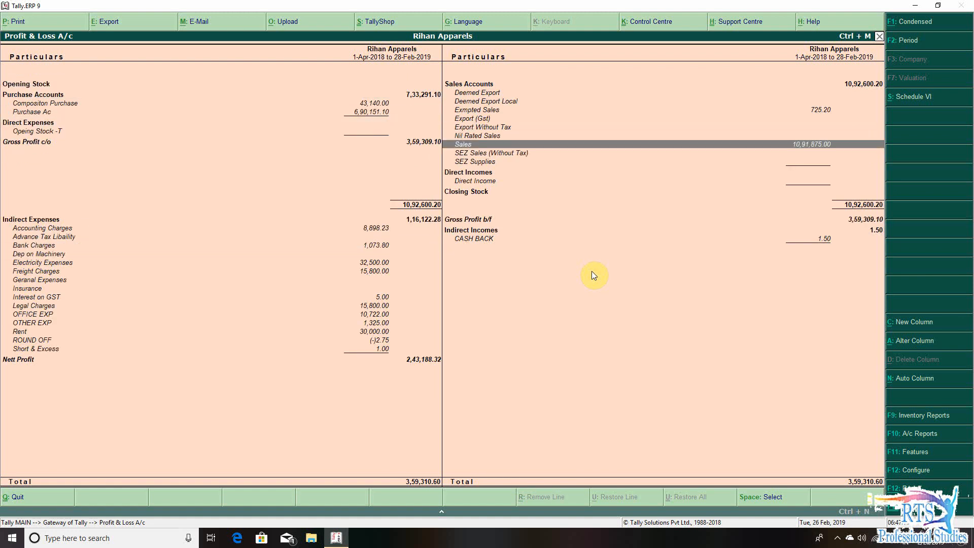
key("Escape")
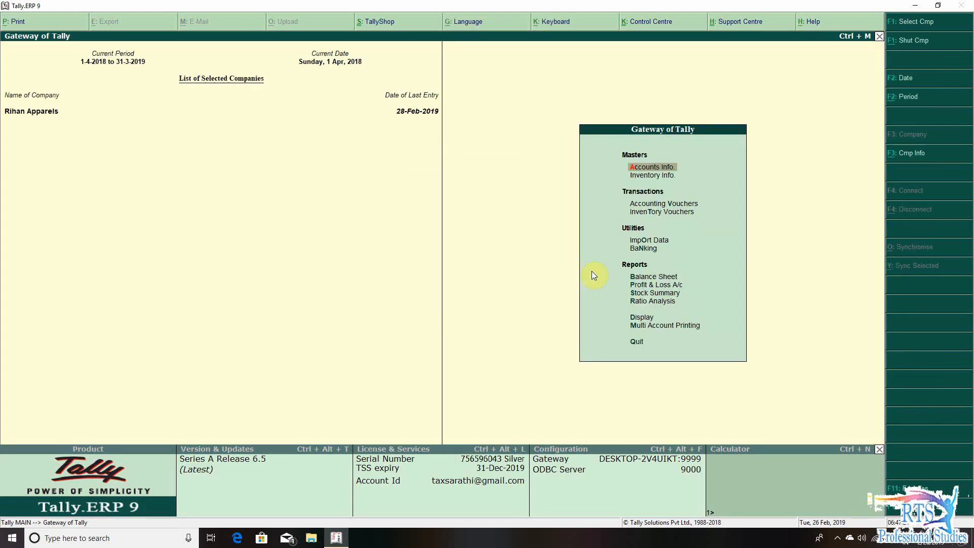
- Check the company's current period and accept it as 1-4-2018 to 31-3-2019
key("alt+F2")
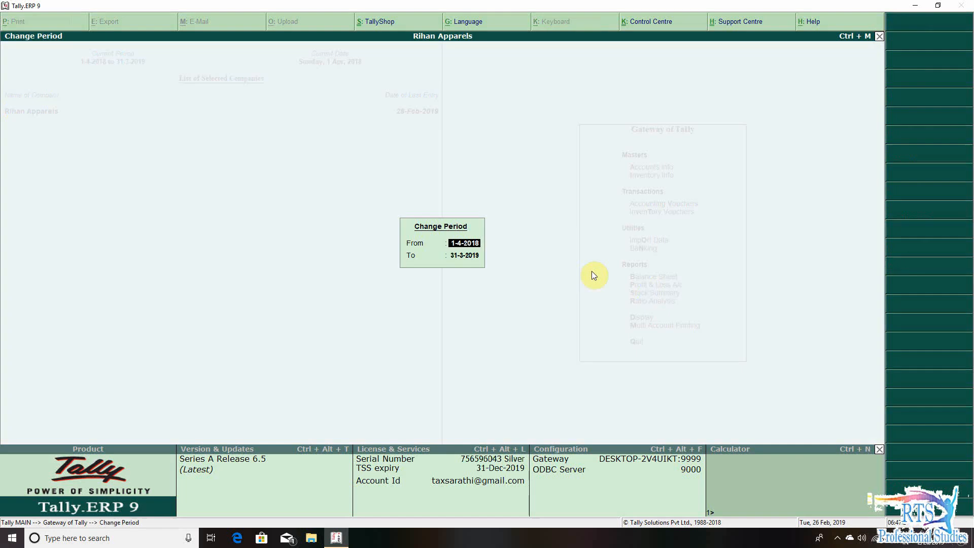
key("Return")
key("Return")
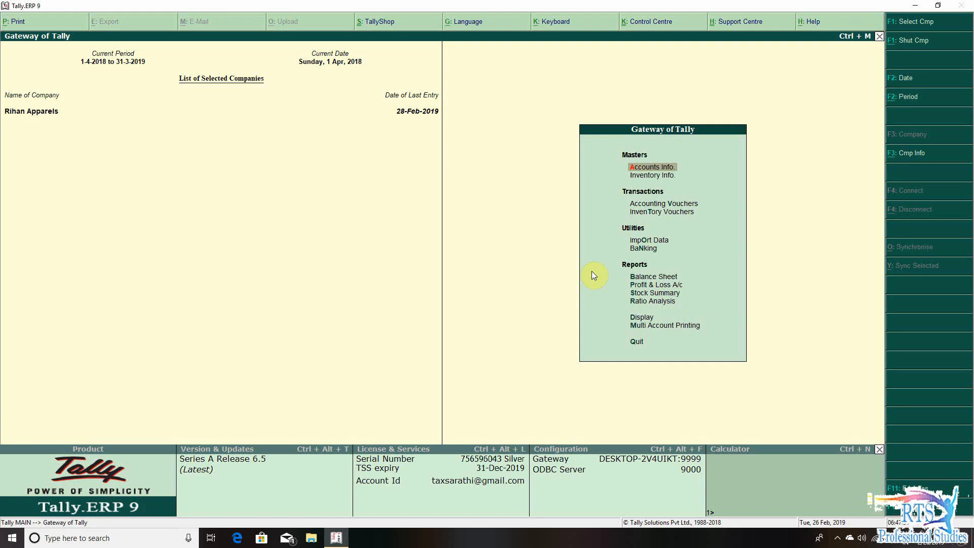
- Drill down from the Balance Sheet's Current Assets to the monthly summary of the Closing Stock ledger
key("b")
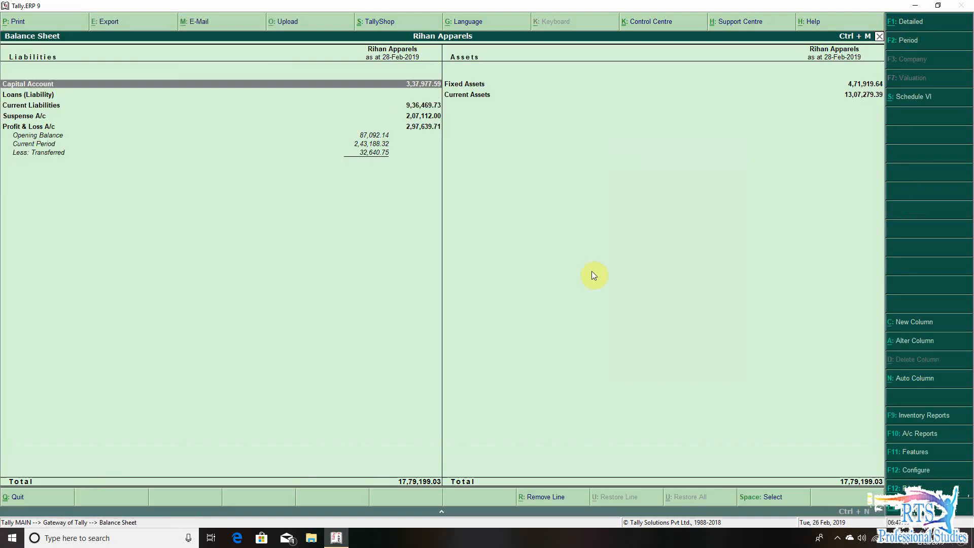
key("Right")
key("Down")
key("Return")
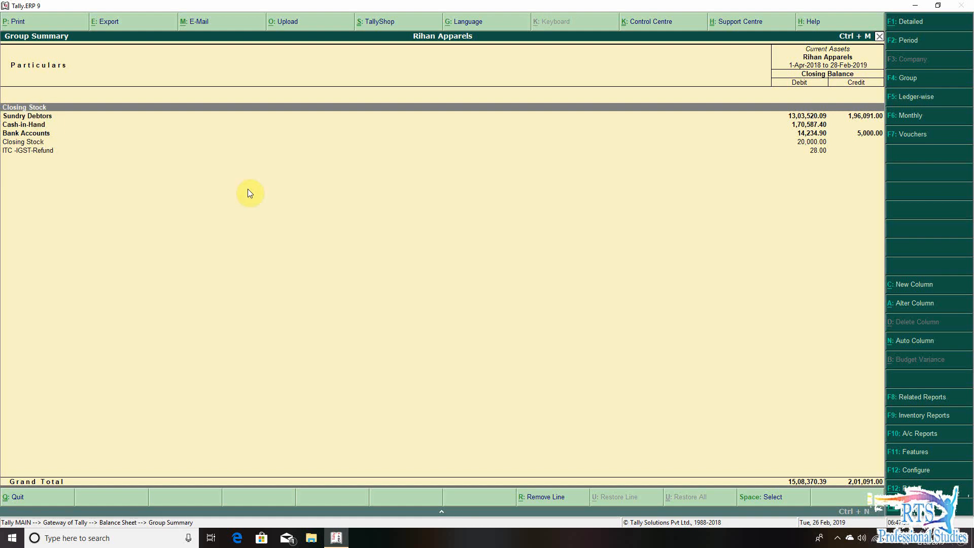
key("Down")
key("Down")
key("Down")
key("Down")
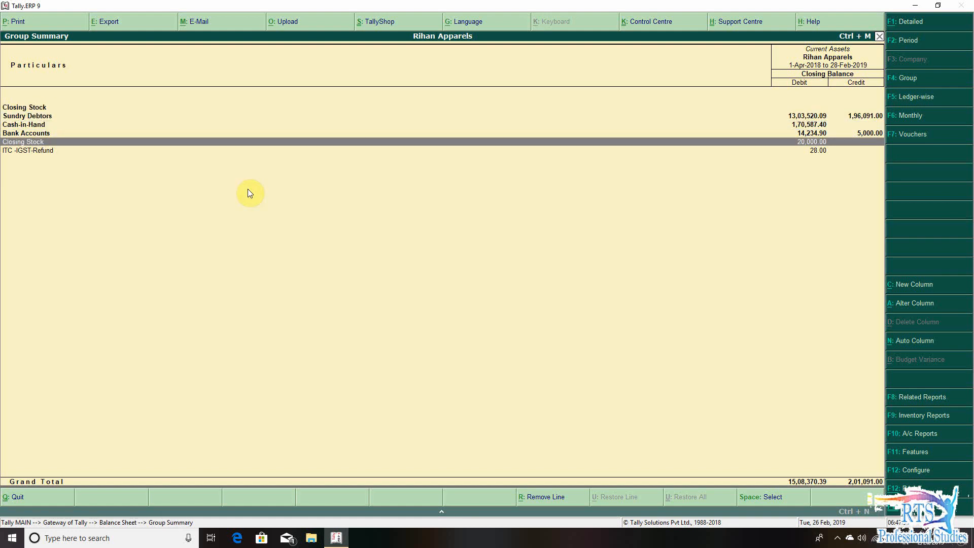
key("Return")
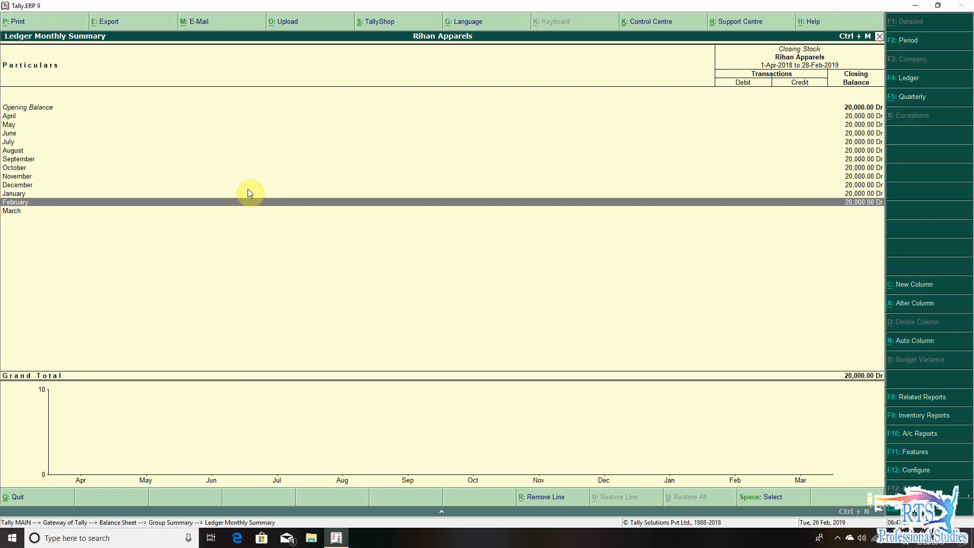
- Review the Closing Stock ledger's opening and monthly balances back to April, and return to the Gateway of Tally
key("Up")
key("Up")
key("Up")
key("Up")
key("Up")
key("Up")
key("Up")
key("Up")
key("Up")
key("Up")
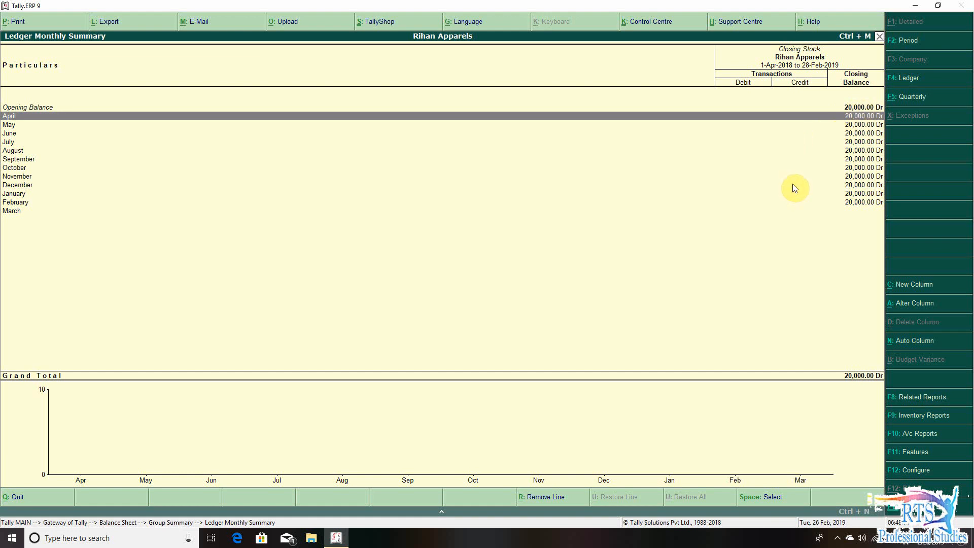
key("Escape")
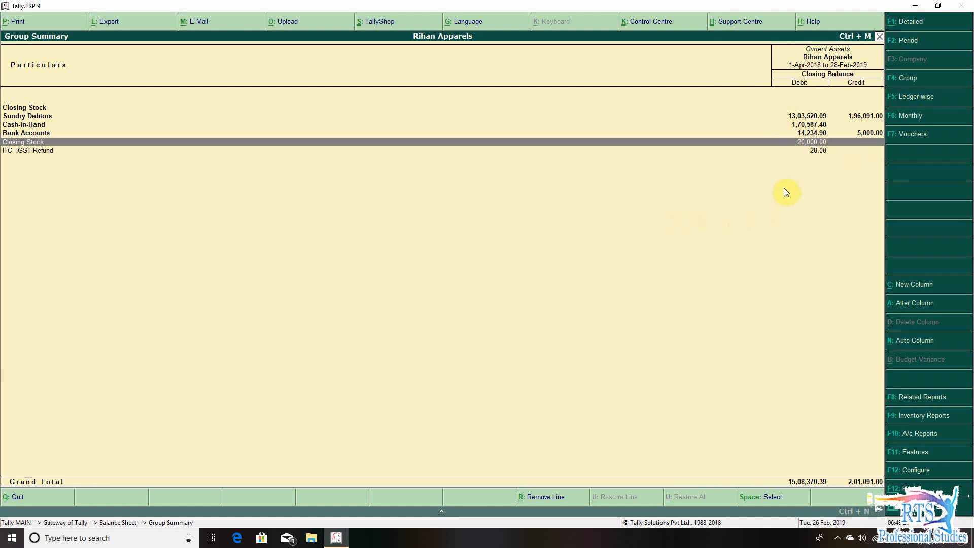
key("Escape")
key("Escape")
key("Escape")
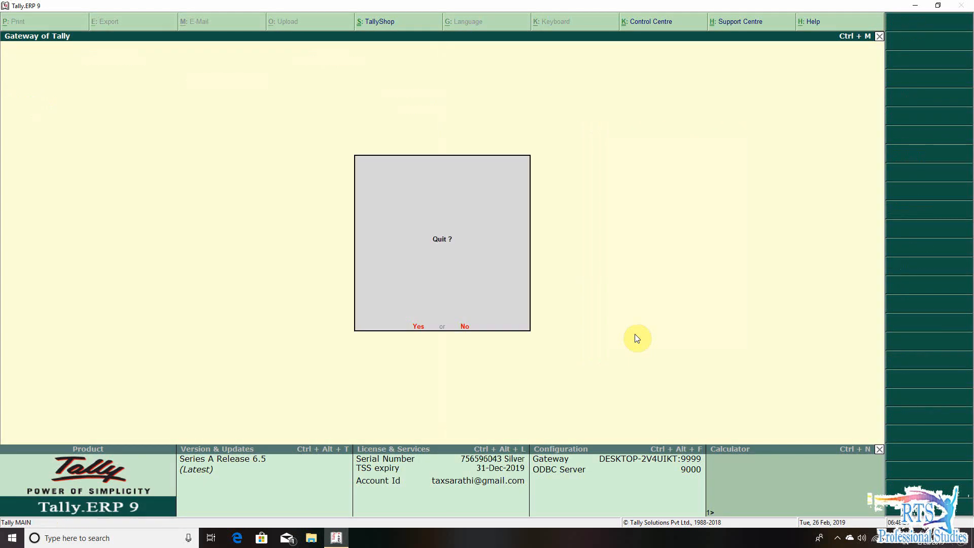
key("n")
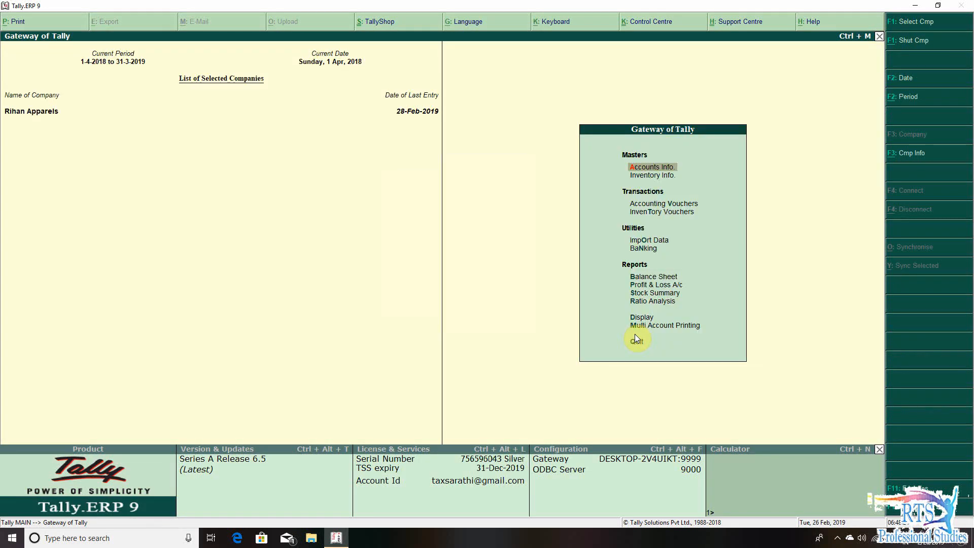
- Start a journal voucher dated 1-Apr-2018 with Opeing Stock -T as the debit ledger
key("v")
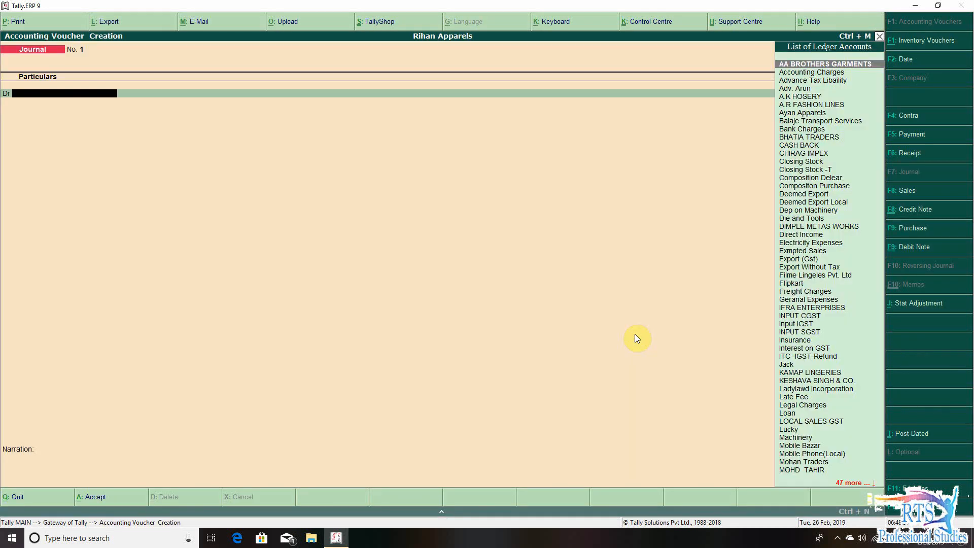
type("Op")
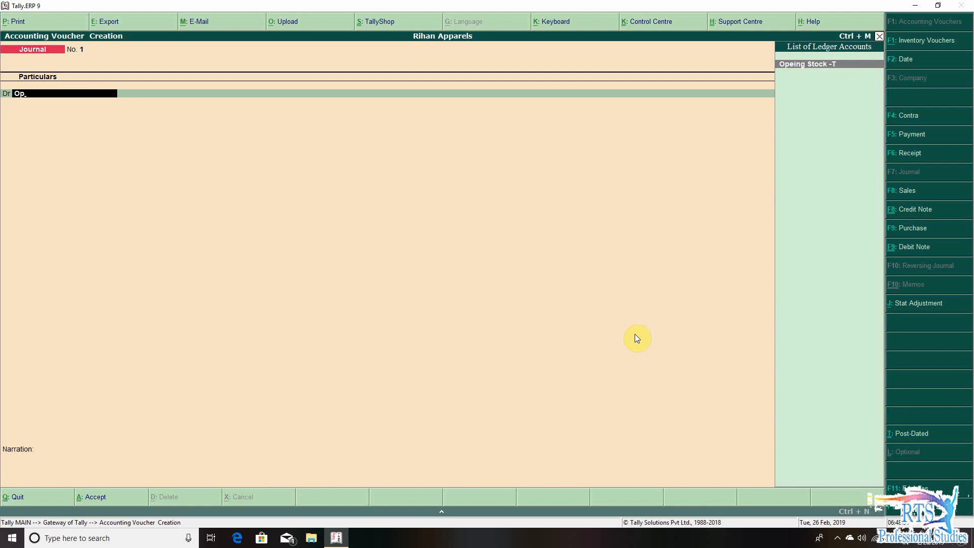
key("Return")
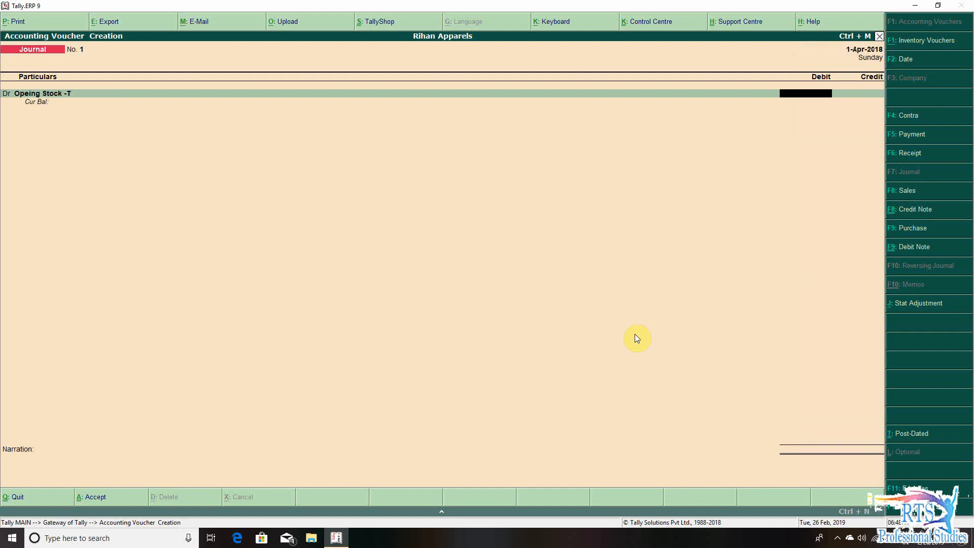
- Check the group of the Opeing Stock -T ledger in its alteration screen, and accept it unaltered
key("BackSpace")
key("ctrl+Return")
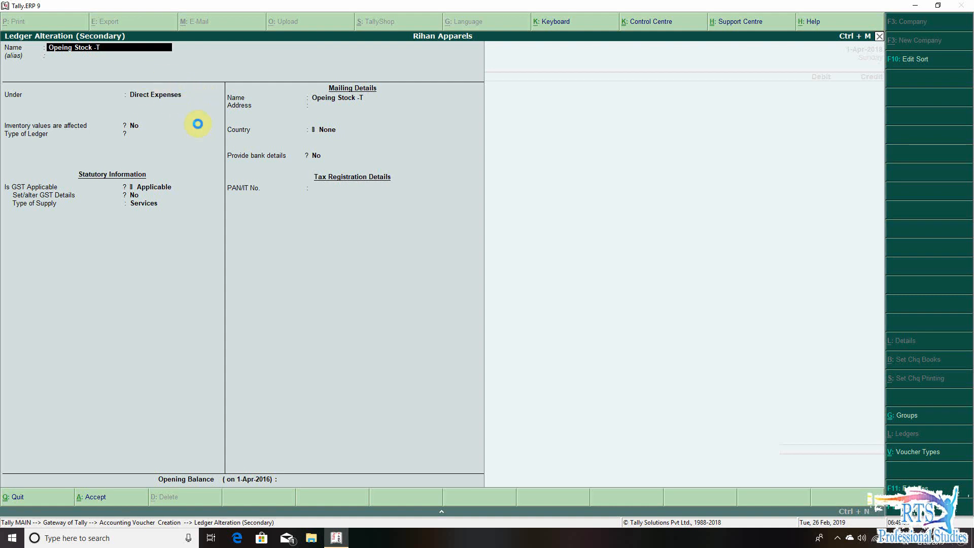
key("ctrl+a")
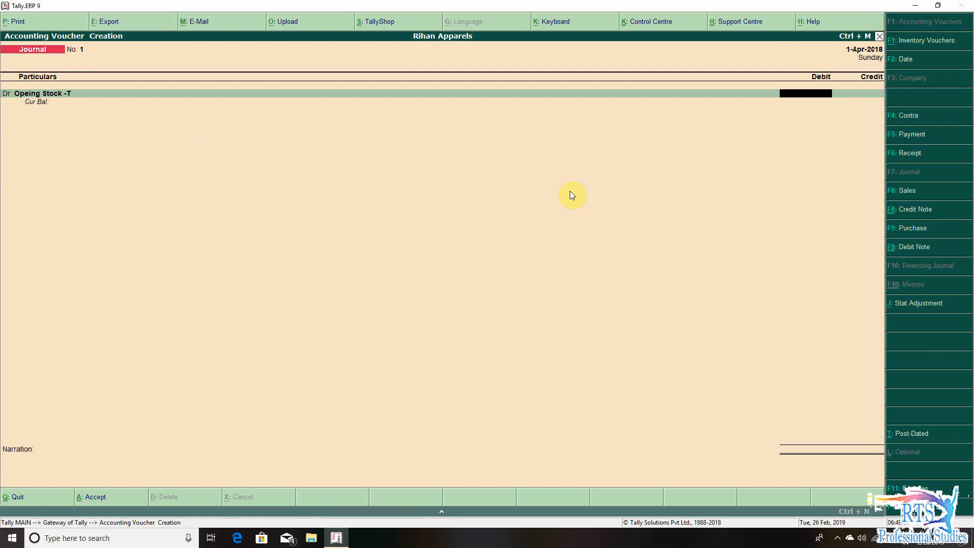
- Debit 20,000 to Opeing Stock -T and credit 20,000 to Closing Stock, then save the journal voucher and return to the Gateway of Tally
type("20000")
key("Return")
key("Return")
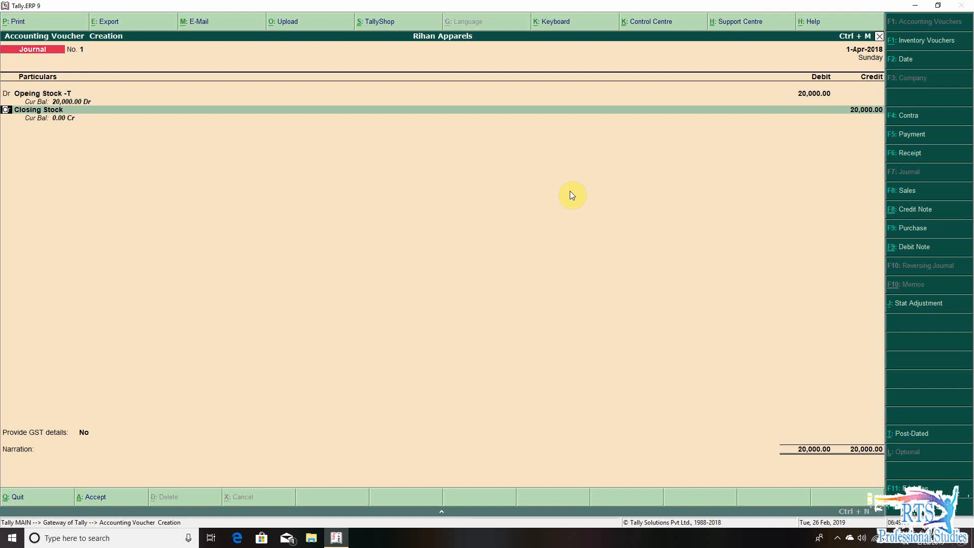
type("Clo")
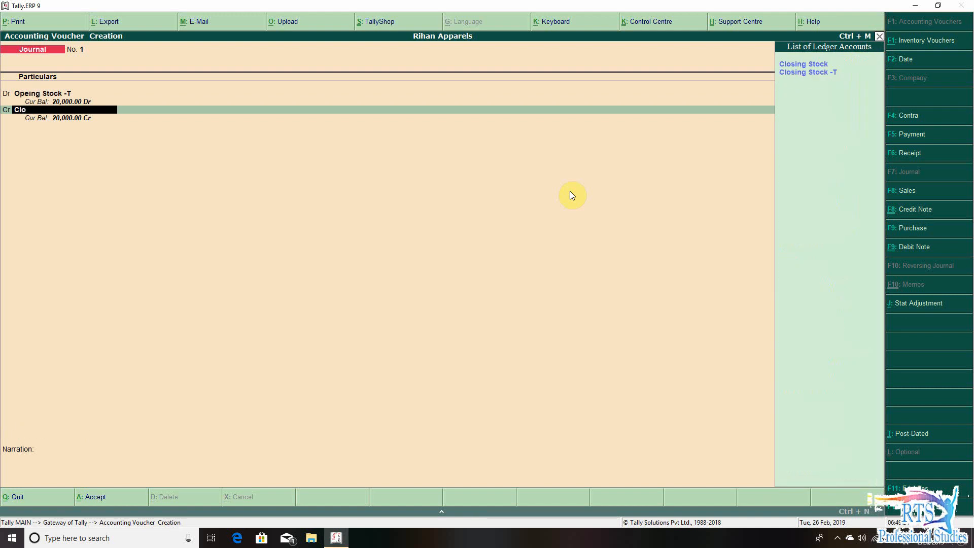
key("Return")
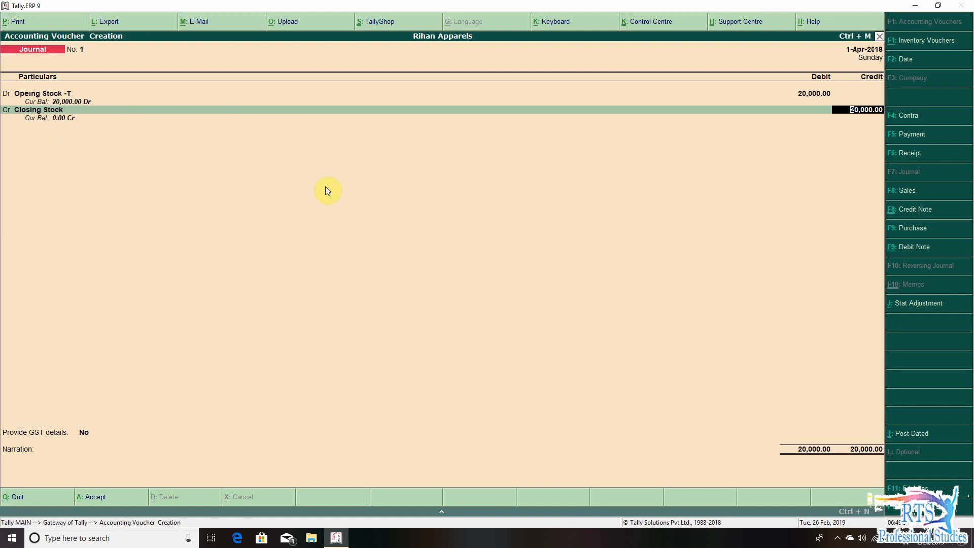
key("Return")
key("Return")
key("Return")
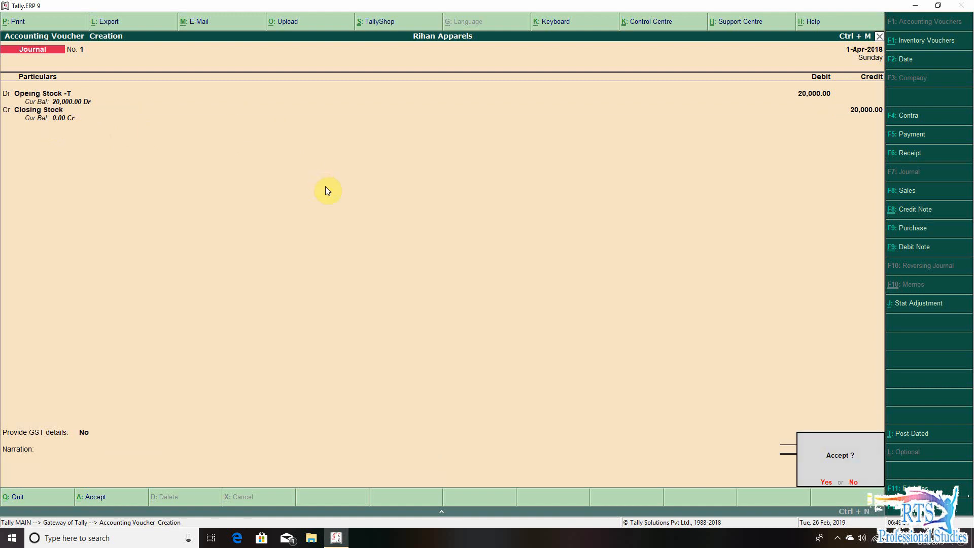
key("Return")
key("Escape")
key("Return")
key("Escape")
key("Escape")
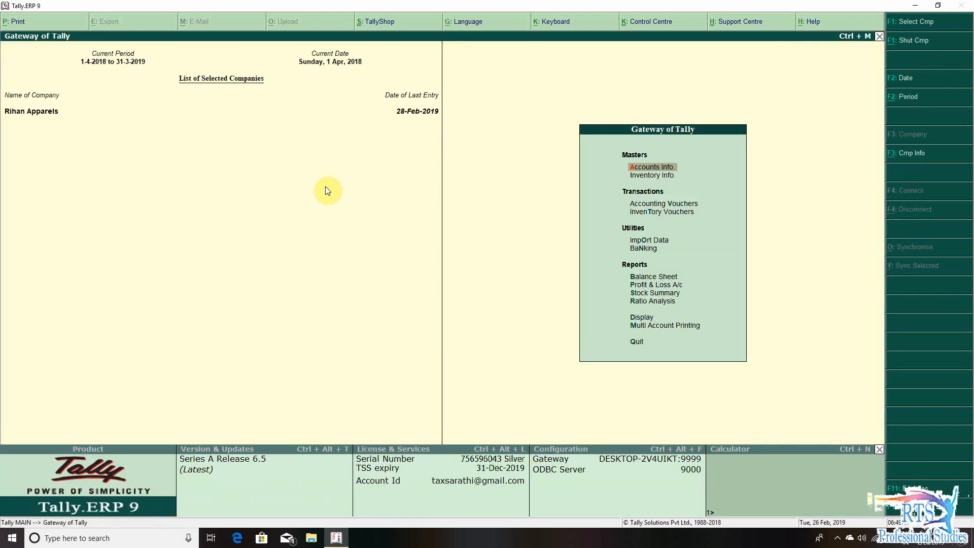
- Check the Opeing Stock -T amount under Direct Expenses in the detailed Profit & Loss A/c, and return to the Gateway of Tally
key("p")
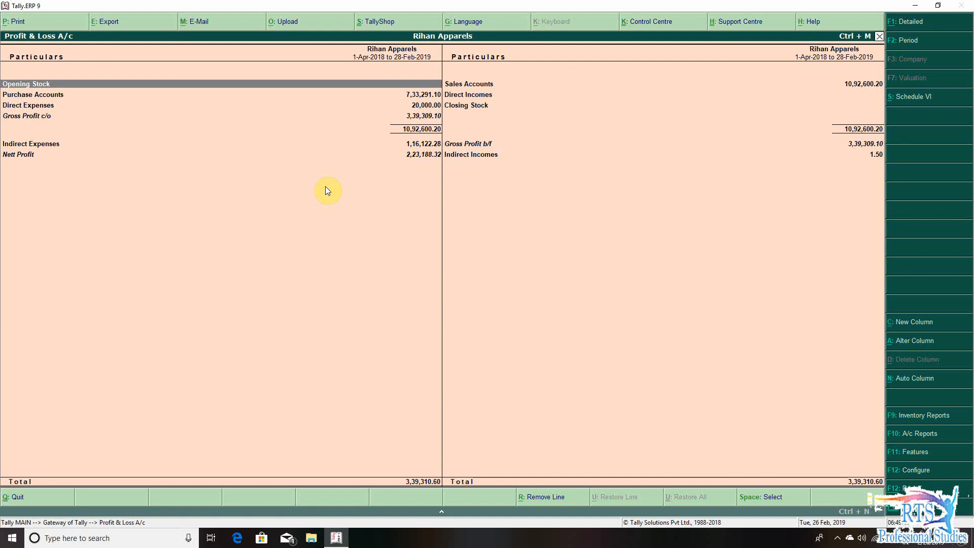
key("alt+F1")
key("Down")
key("Down")
key("Down")
key("Down")
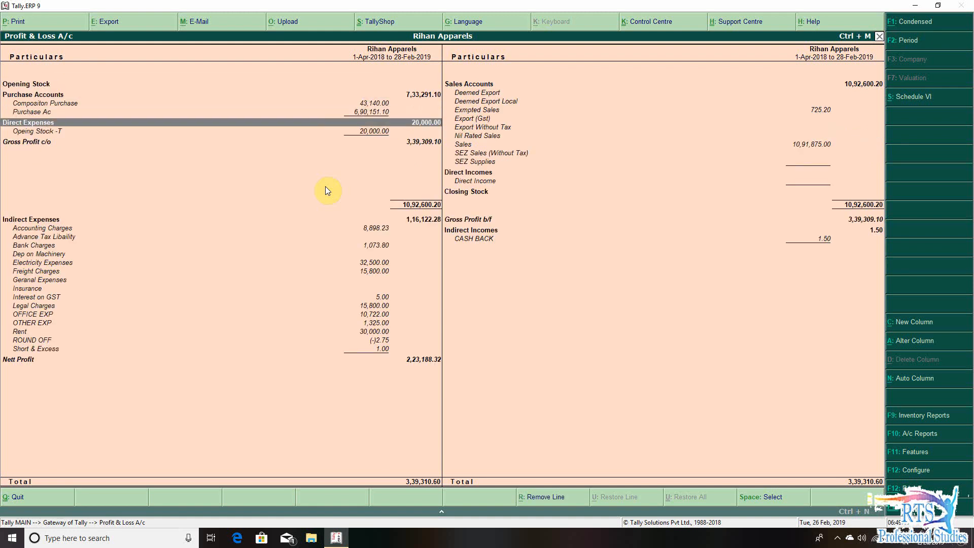
key("Down")
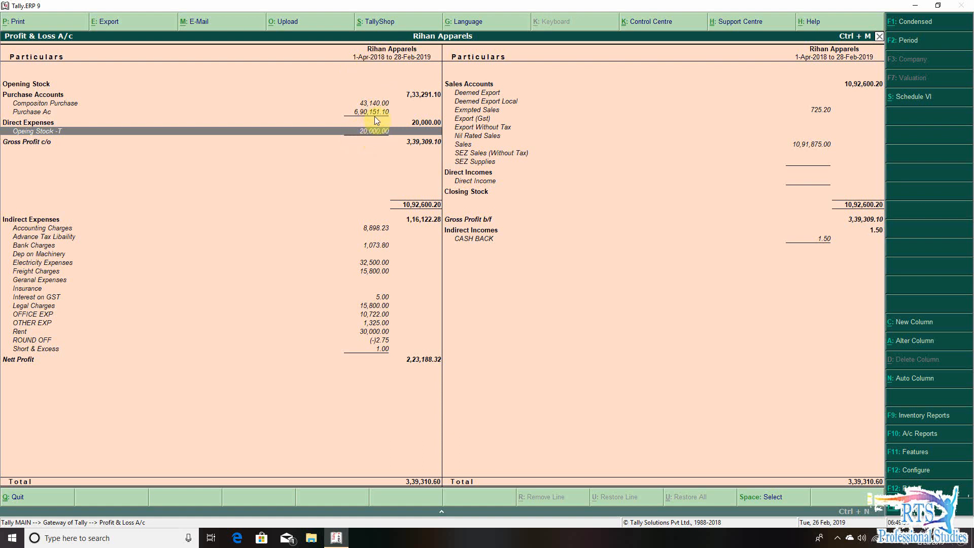
key("Escape")
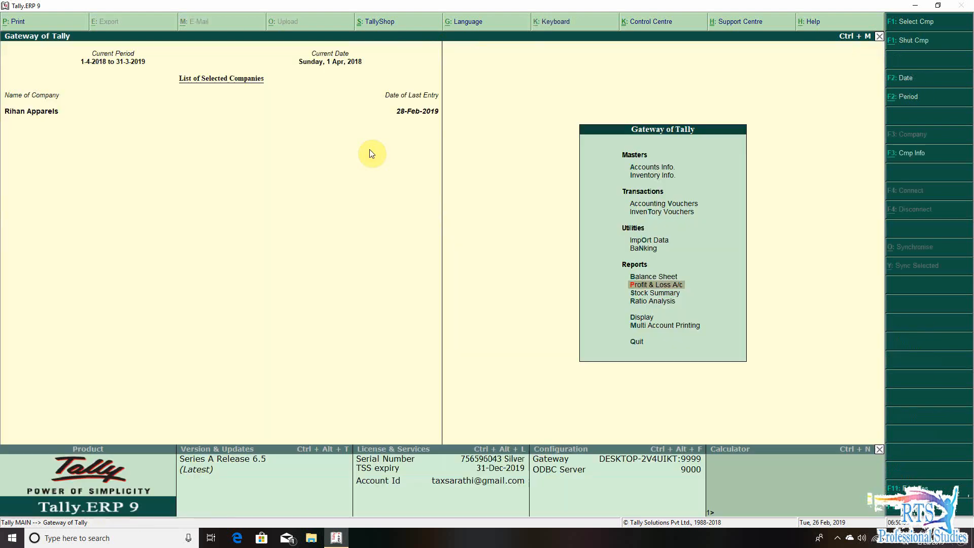
- Check both Closing Stock lines under Current Assets in the detailed Balance Sheet, and leave the report
key("b")
key("Right")
key("Down")
key("Down")
key("Down")
key("Down")
key("Down")
key("Down")
key("Down")
key("Down")
key("Down")
key("Down")
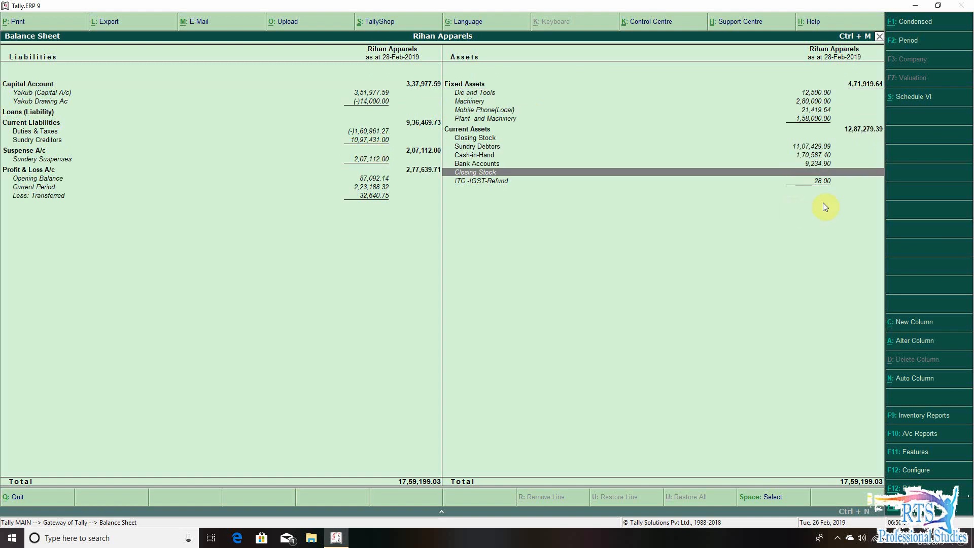
left_click(488, 141)
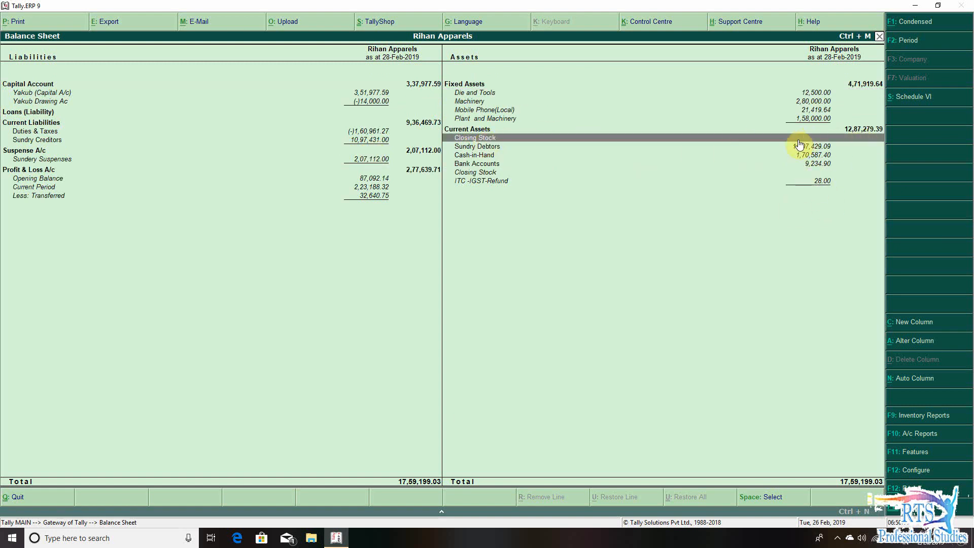
left_click(487, 174)
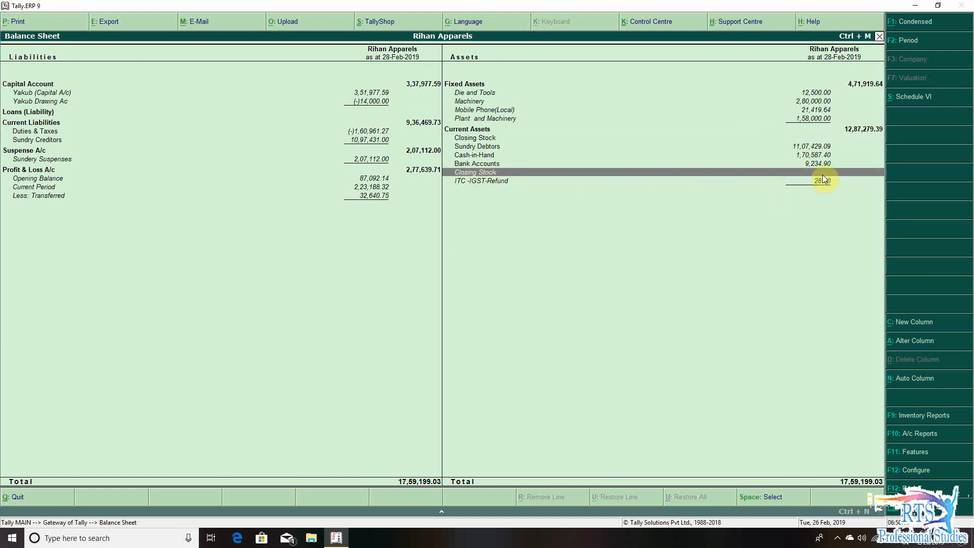
key("Escape")
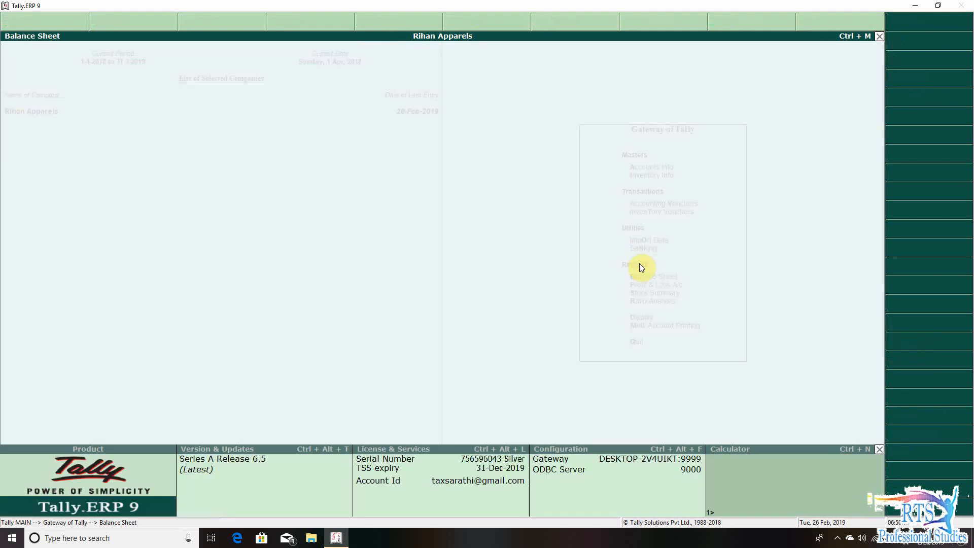
- Examine the Direct Incomes and Closing Stock entries in the detailed Profit & Loss A/c, and return to the Gateway of Tally
key("p")
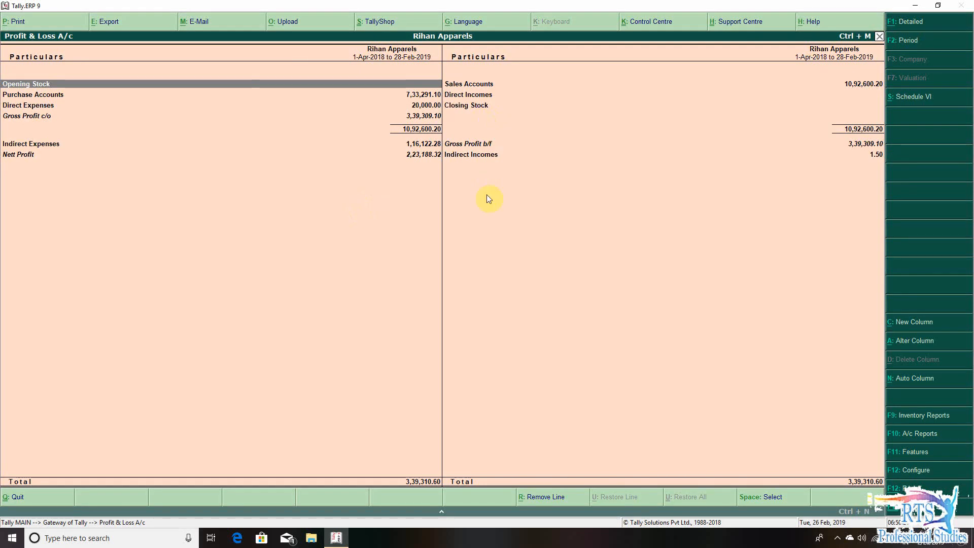
key("alt+F1")
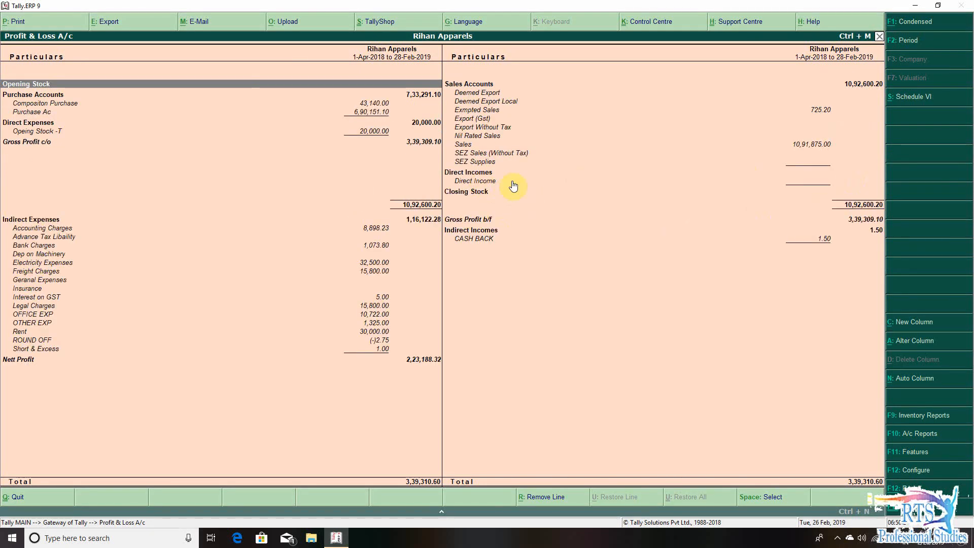
key("Escape")
key("Escape")
key("Escape")
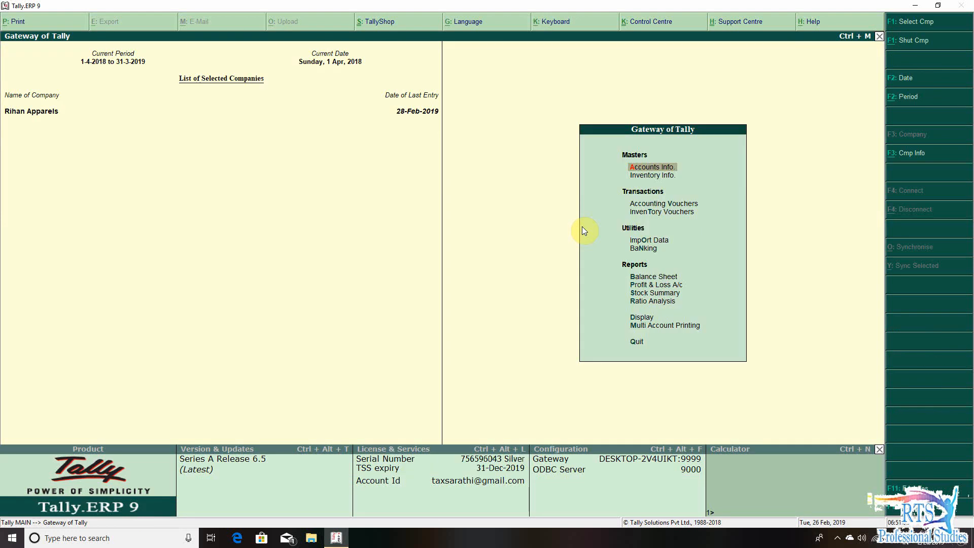
- Check the group of the Closing Stock -T ledger in its alteration screen, and leave it without altering anything
key("Return")
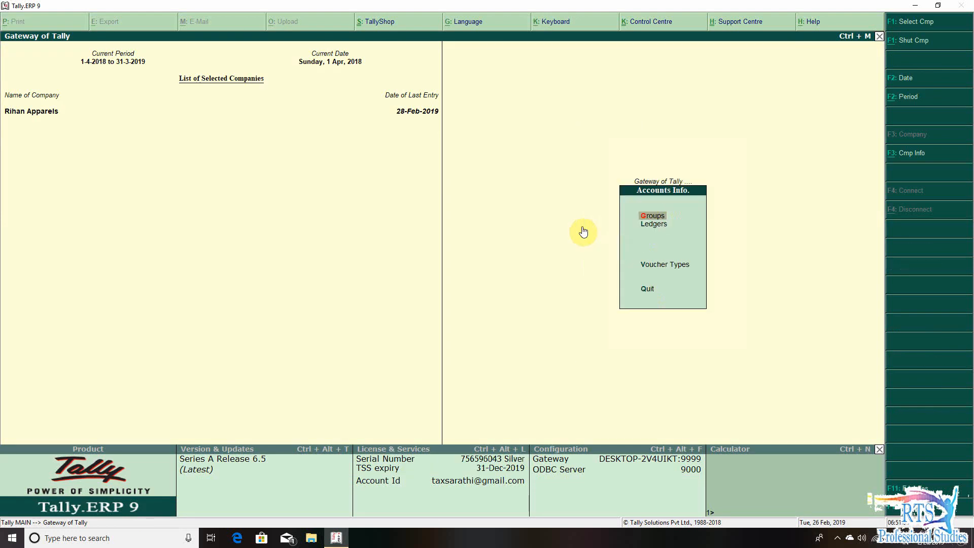
key("Escape")
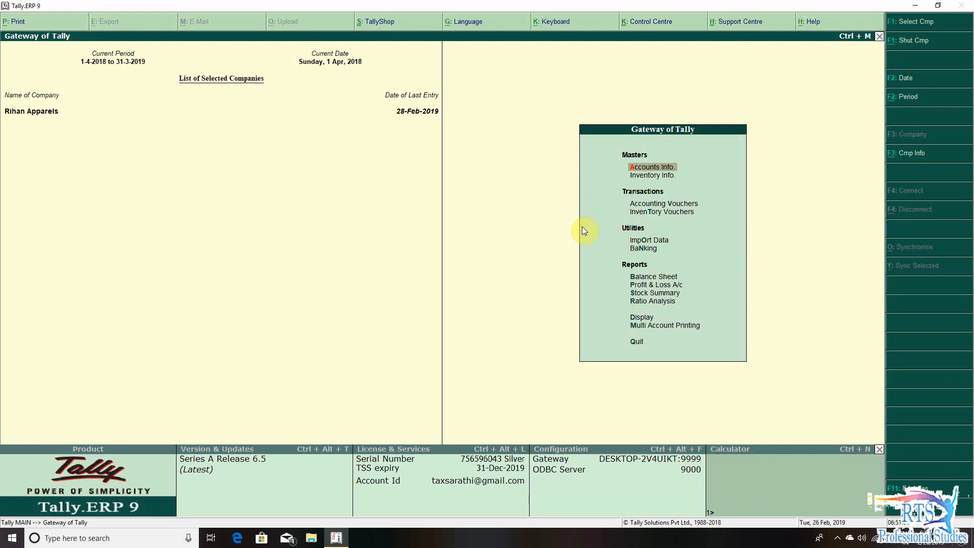
key("Return")
type("laCl")
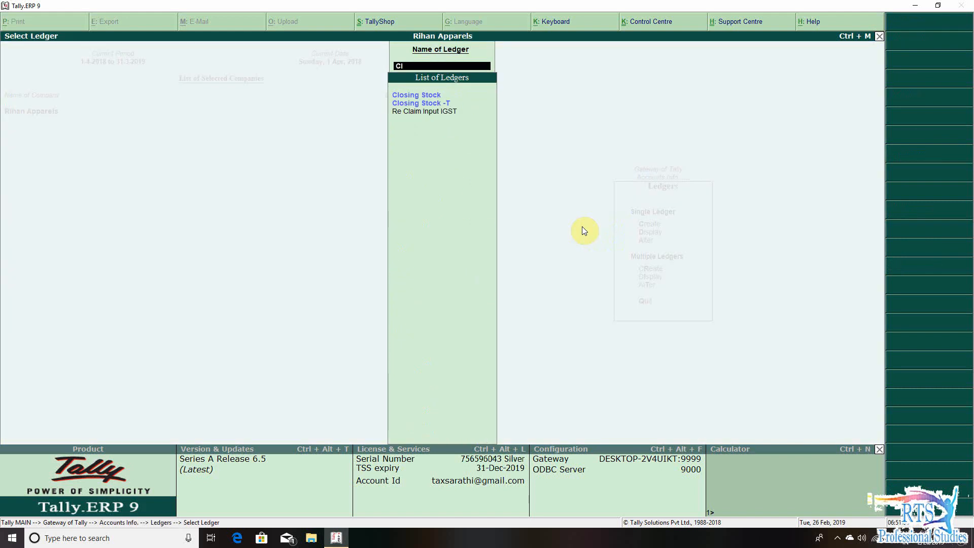
key("Down")
key("Return")
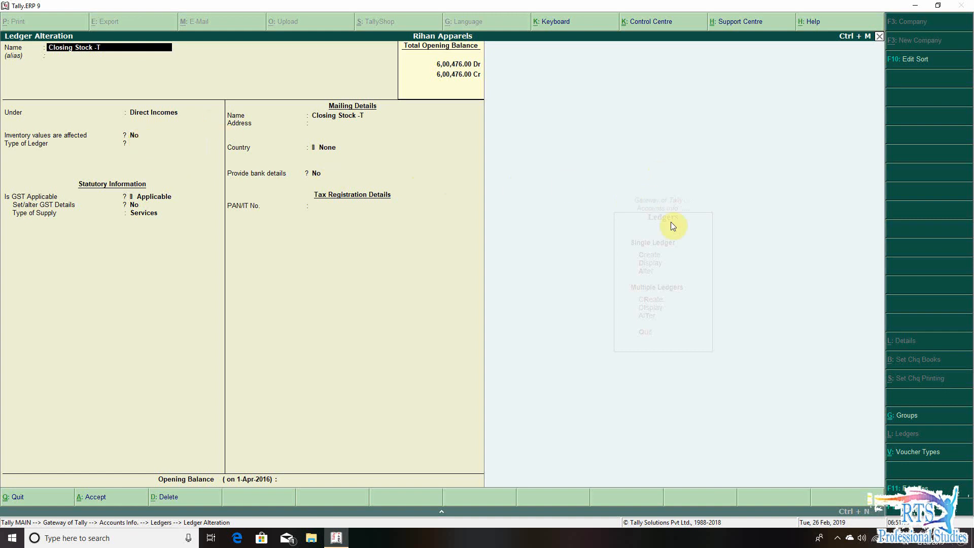
key("Escape")
key("Escape")
key("Escape")
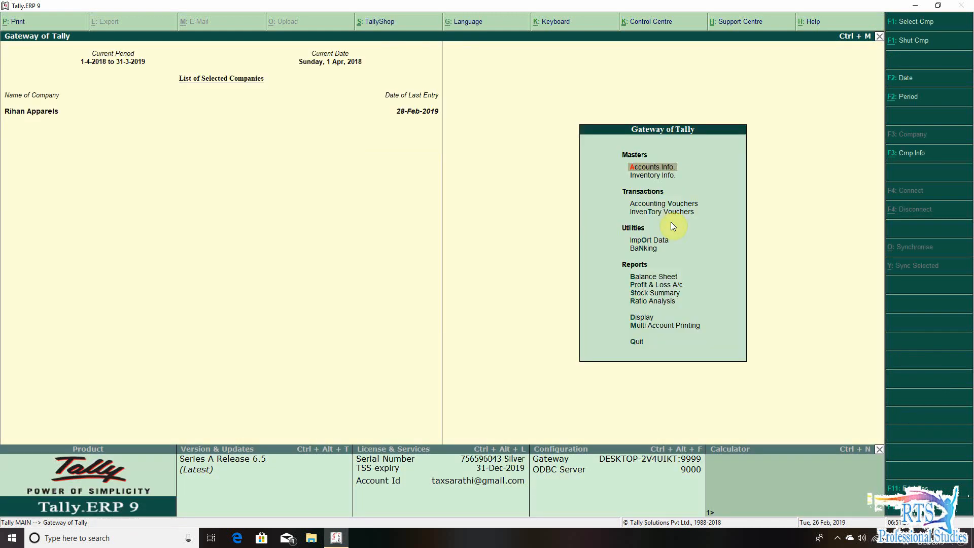
- Debit 50,000 to Closing Stock in a new journal voucher
key("v")
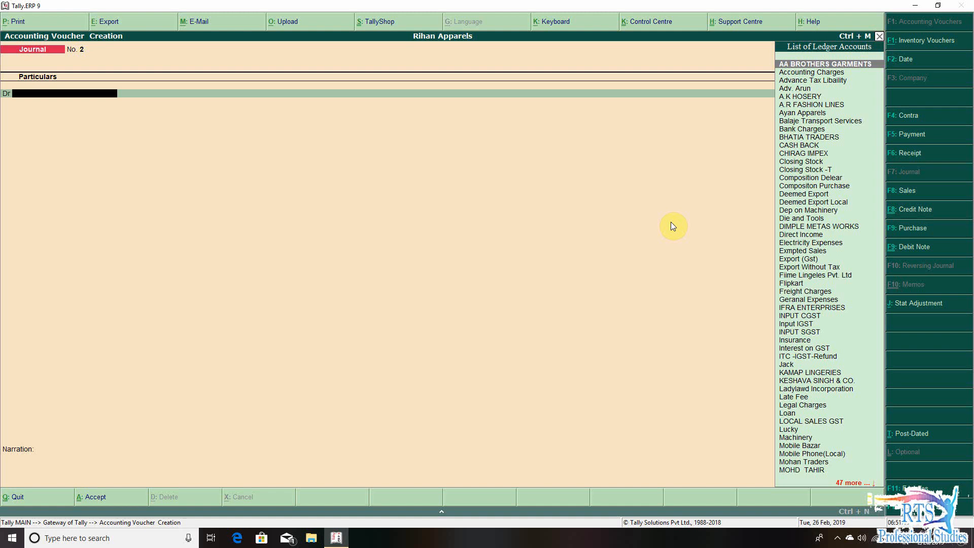
type("clo")
key("Down")
key("Return")
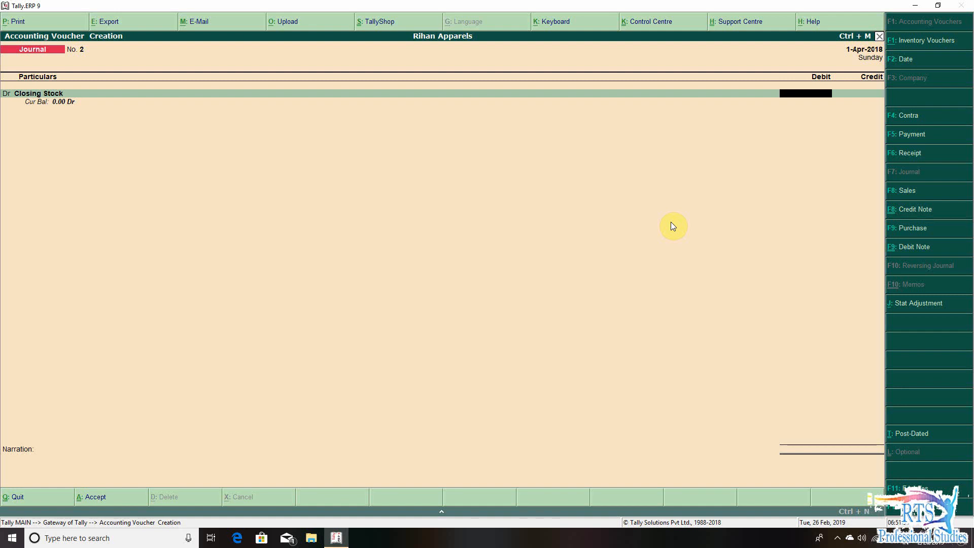
type("50,000")
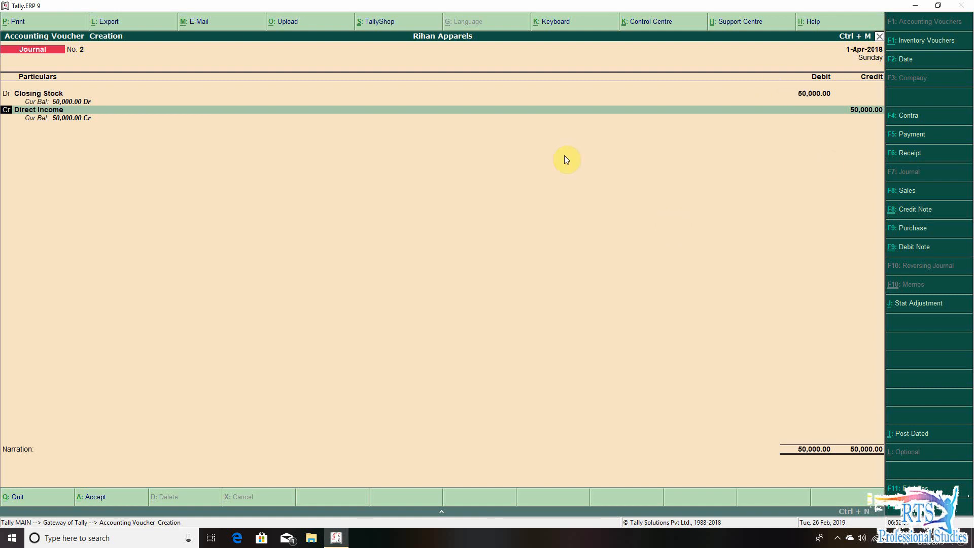
- Replace Direct Income with Closing Stock -T as the ledger credited with 50,000, then save the journal voucher and leave voucher entry
key("Return")
type("Clo")
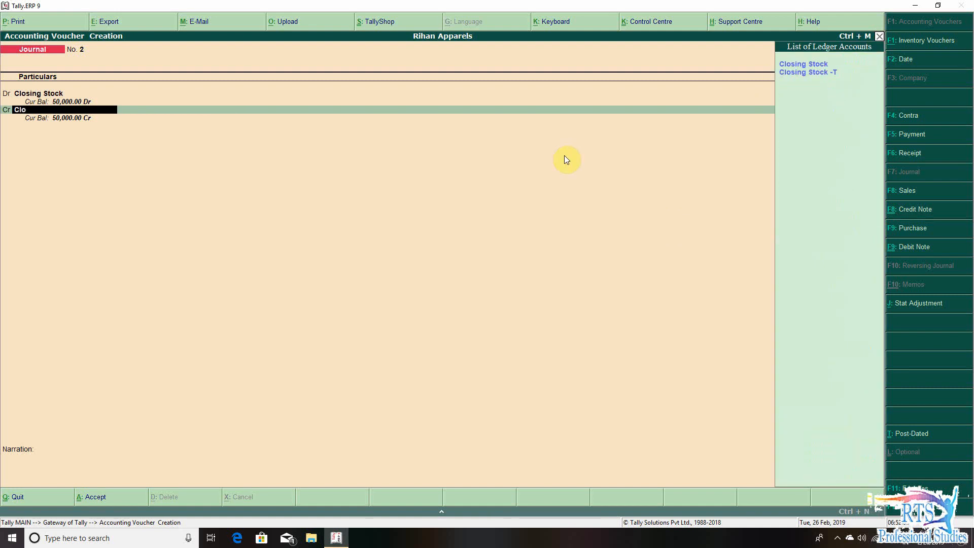
key("Down")
key("Down")
key("Return")
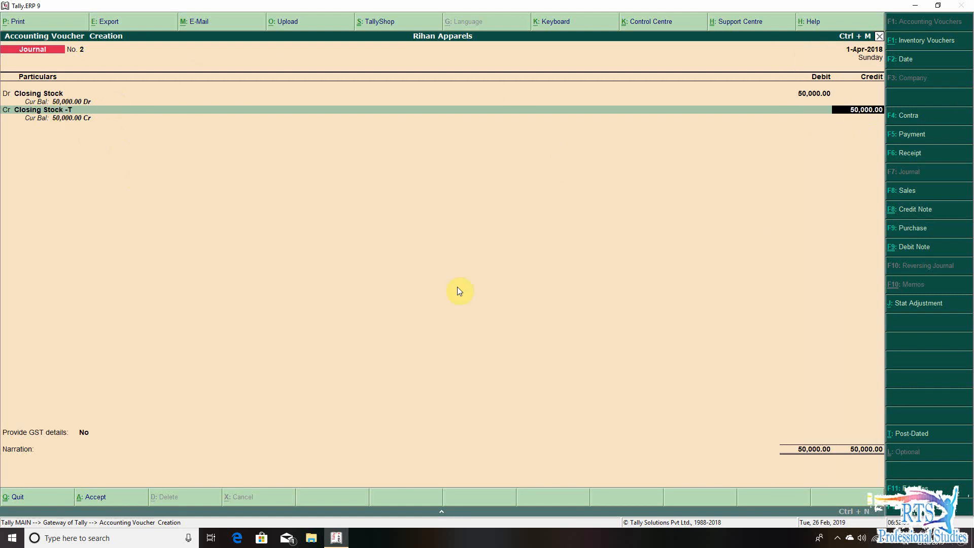
key("Return")
key("Return")
key("Return")
key("Return")
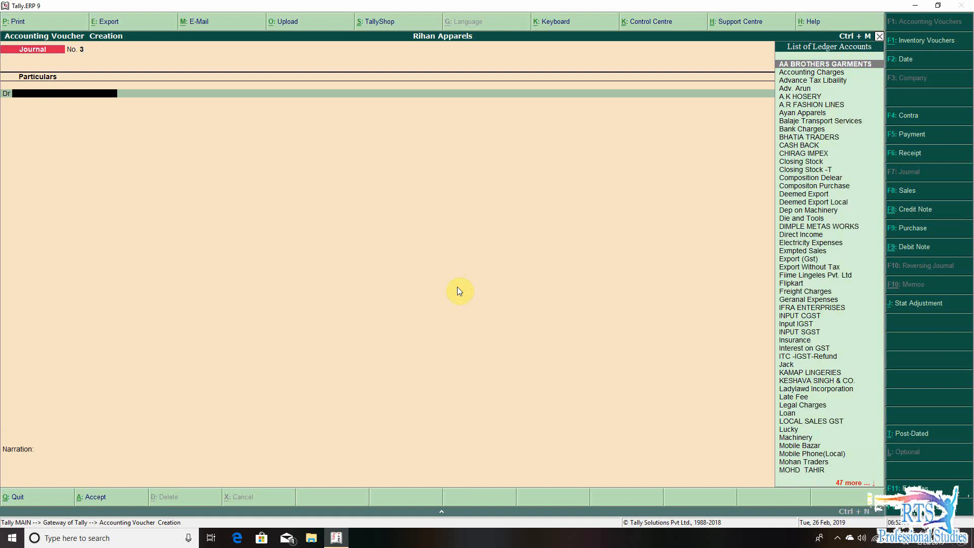
key("Escape")
- Check the Closing Stock -T amount under Direct Incomes in the detailed Profit & Loss A/c, and close the report
key("p")
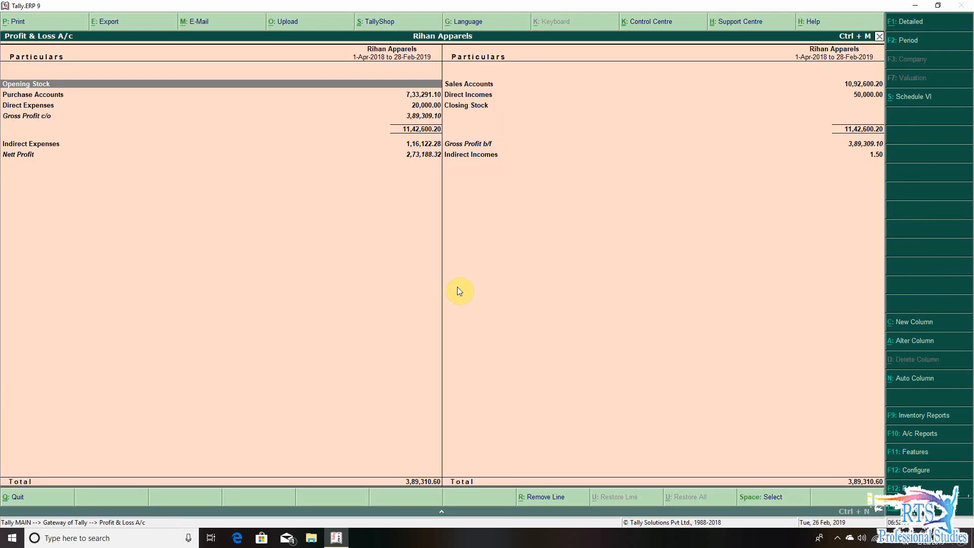
key("alt+F1")
key("Right")
key("Down")
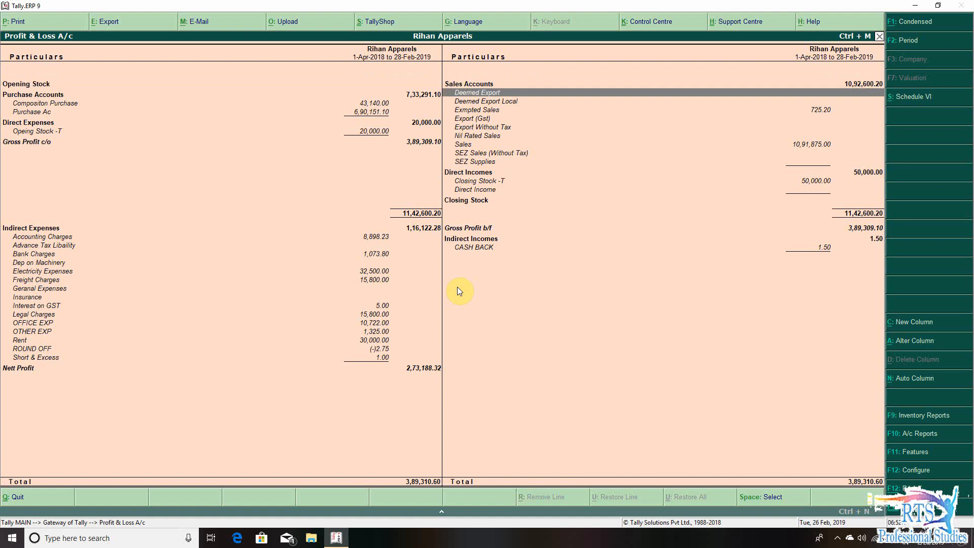
key("Down")
key("Down")
key("Down")
key("Down")
key("Down")
key("Down")
key("Down")
key("Down")
key("Down")
key("Down")
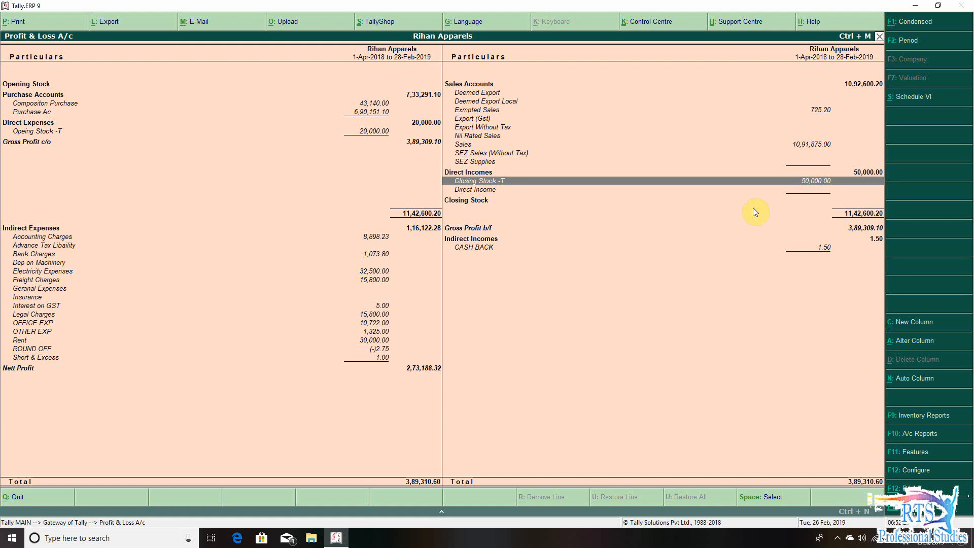
key("Escape")
key("Escape")
key("n")
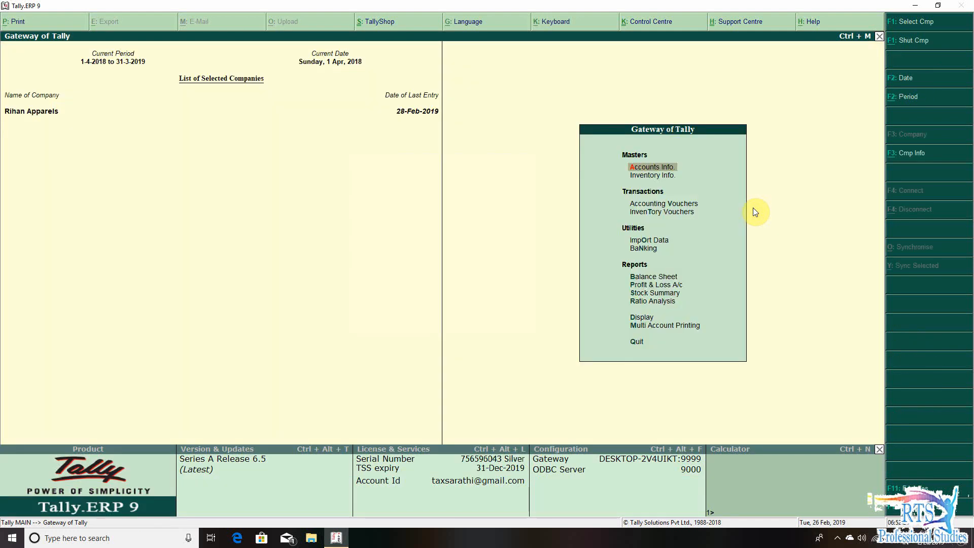
- View the monthly summary of the Closing Stock ledger under Current Assets in the Balance Sheet
key("b")
key("Down")
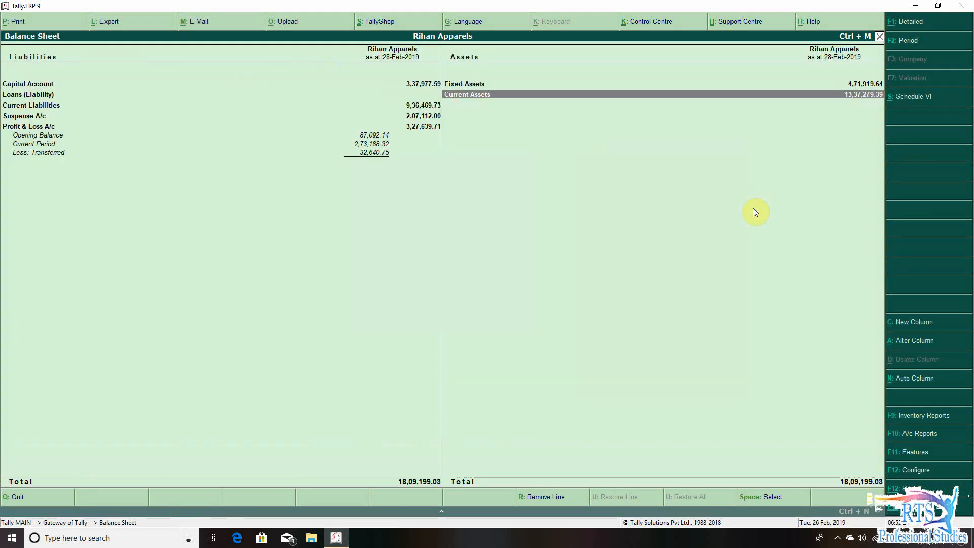
key("Return")
key("Down")
key("Down")
key("Down")
key("Down")
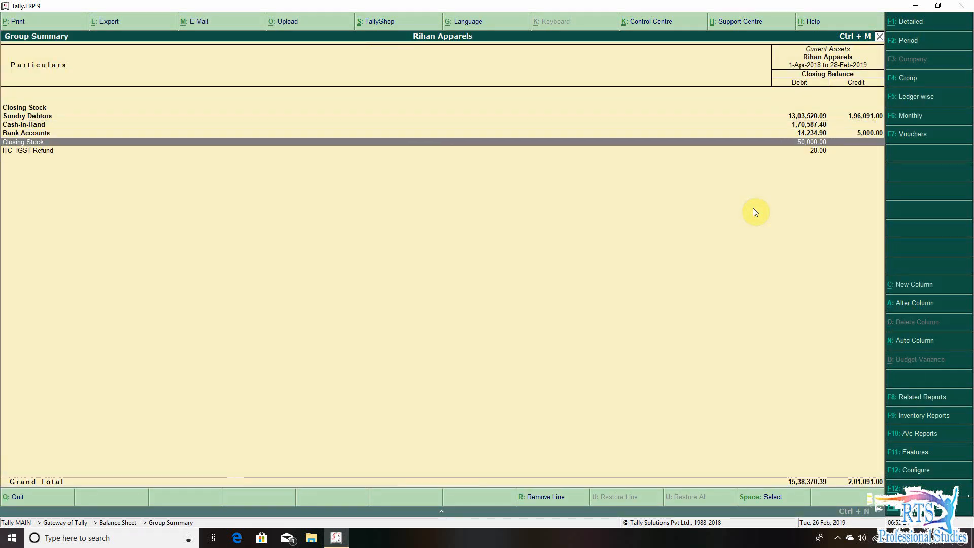
key("Return")
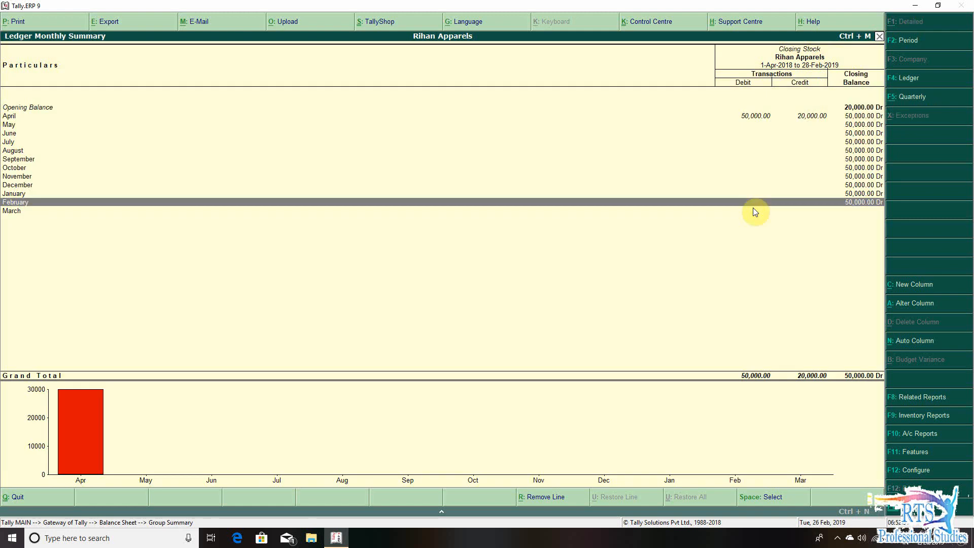
- Compare the two Closing Stock lines in the Current Assets group summary, and return to the Gateway of Tally
key("Up")
key("Up")
key("Up")
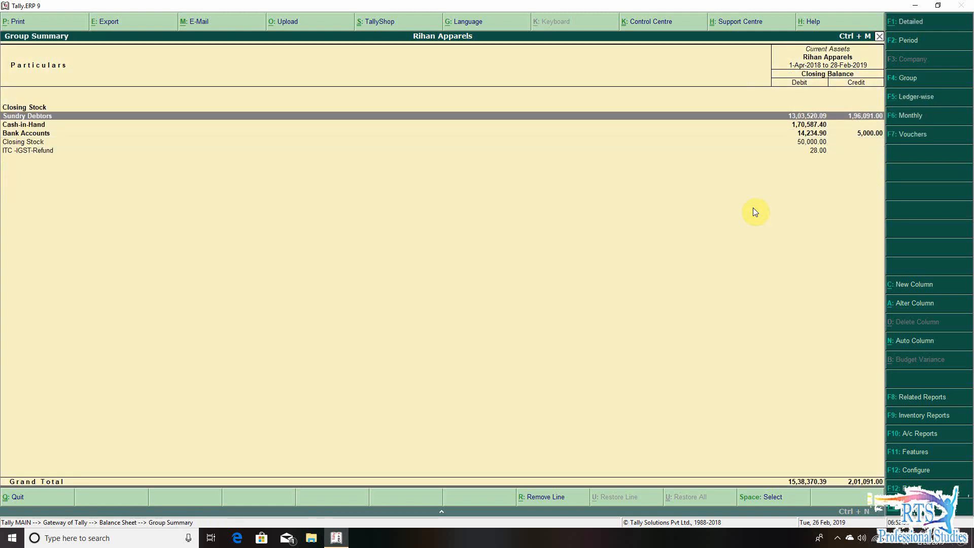
key("Up")
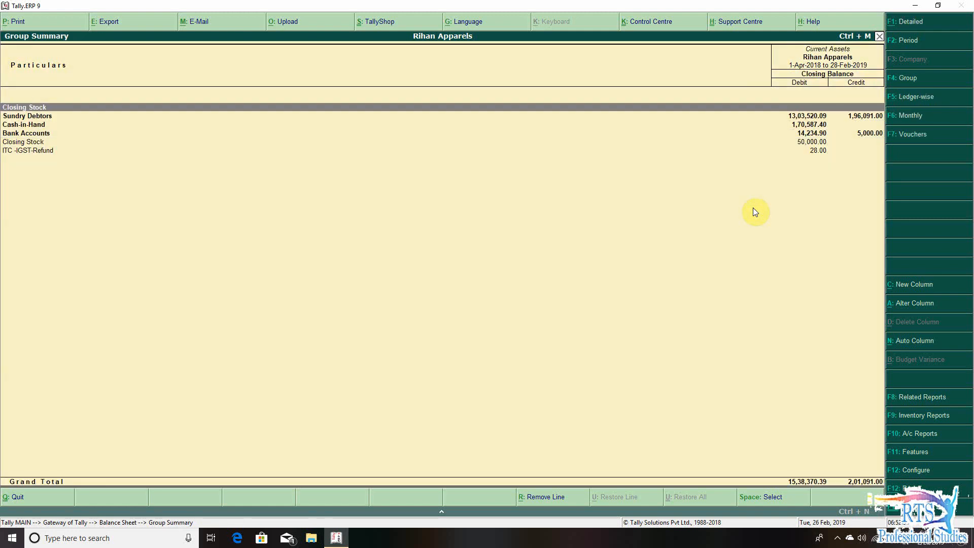
key("Escape")
key("Escape")
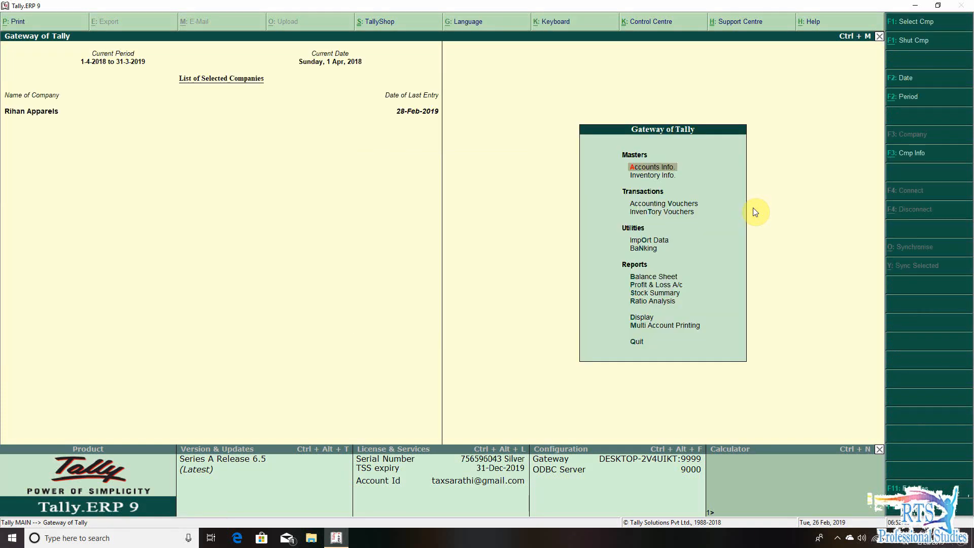
- Examine the item quantities and closing values in the Stock Summary, and return to the Gateway of Tally
key("Down")
key("Down")
key("Down")
key("Down")
key("Down")
key("Down")
key("Down")
key("Down")
key("Down")
key("Down")
key("Down")
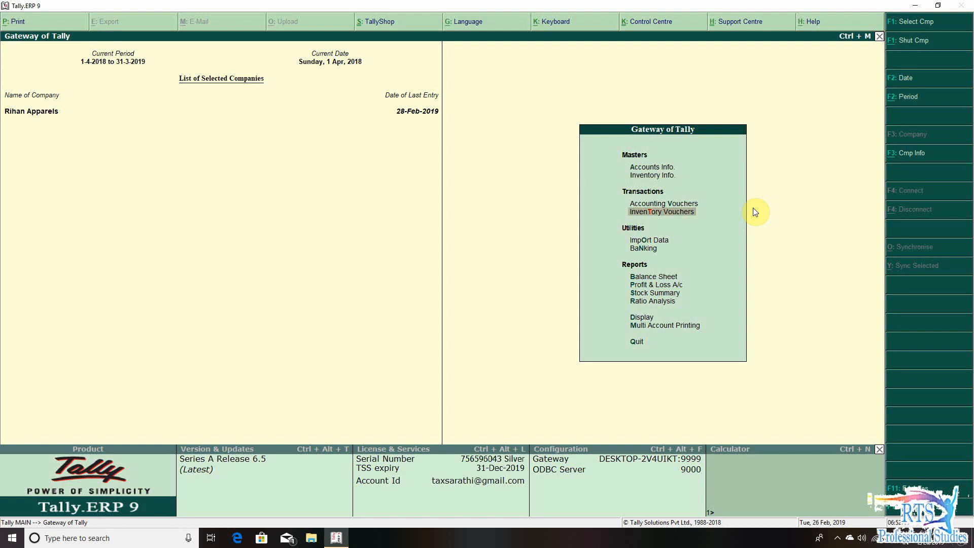
key("Up")
key("Up")
key("Up")
key("Return")
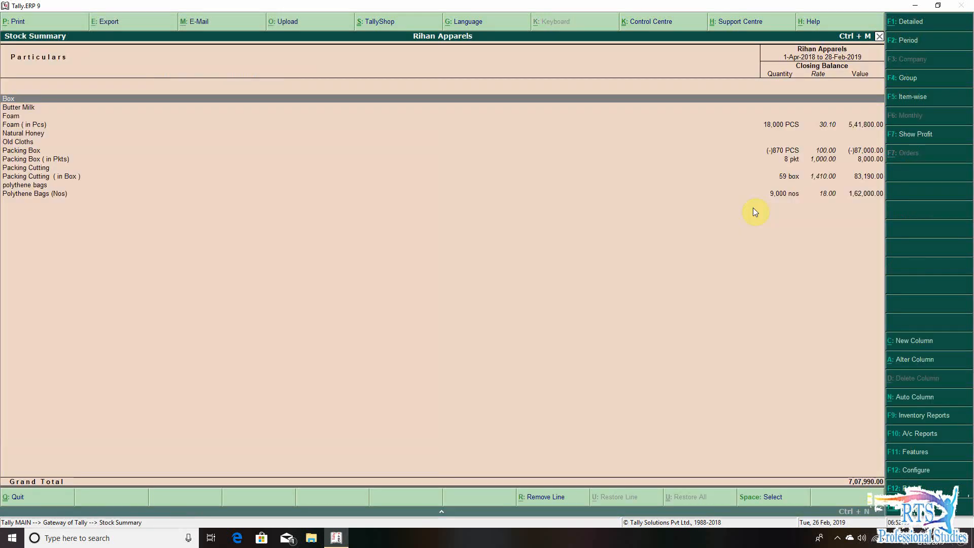
key("Down")
key("Down")
key("Down")
key("Escape")
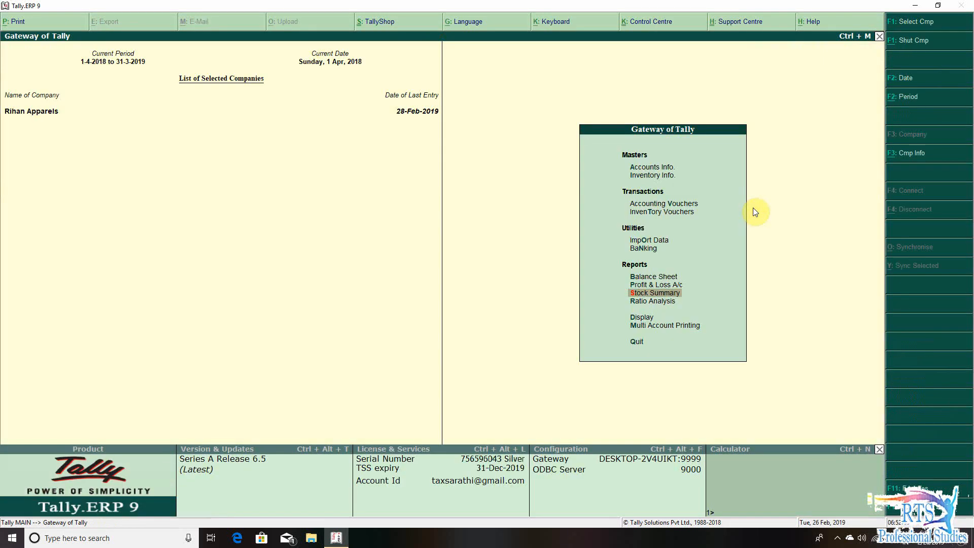